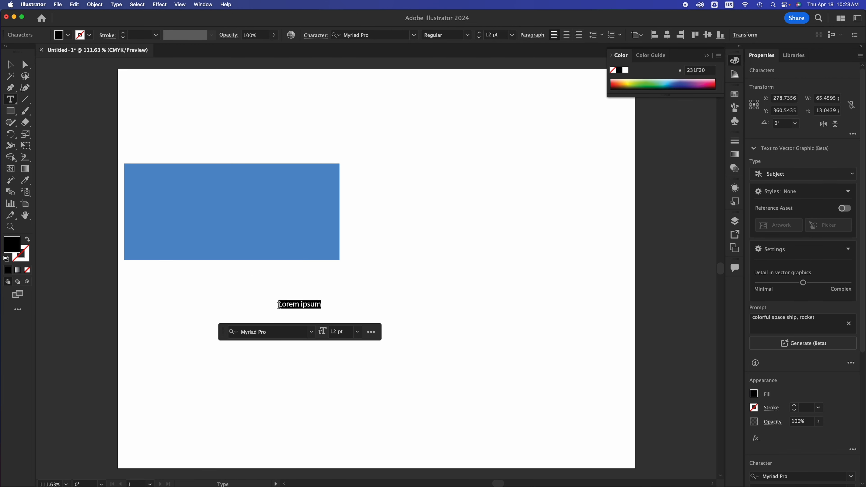
Step: Replace the placeholder text with TECH AND DESIGN and set its font to Bebas Neue Bold
text(TECH AND DESIGN)
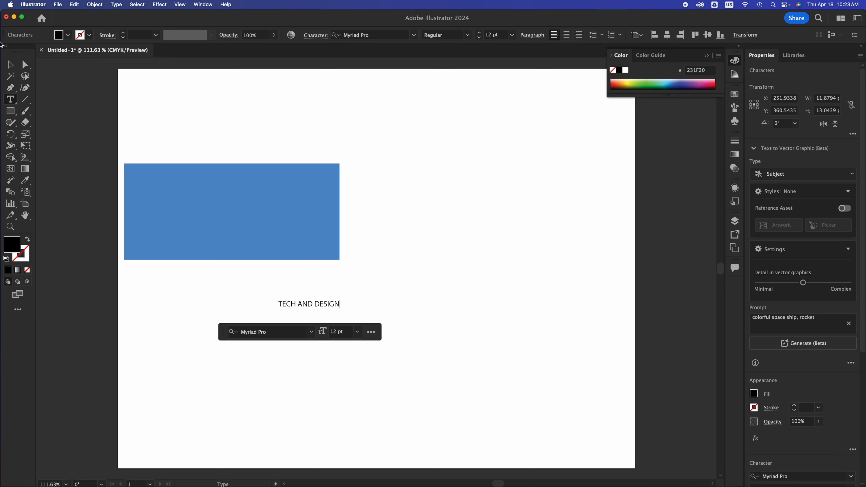
triple_click(332, 301)
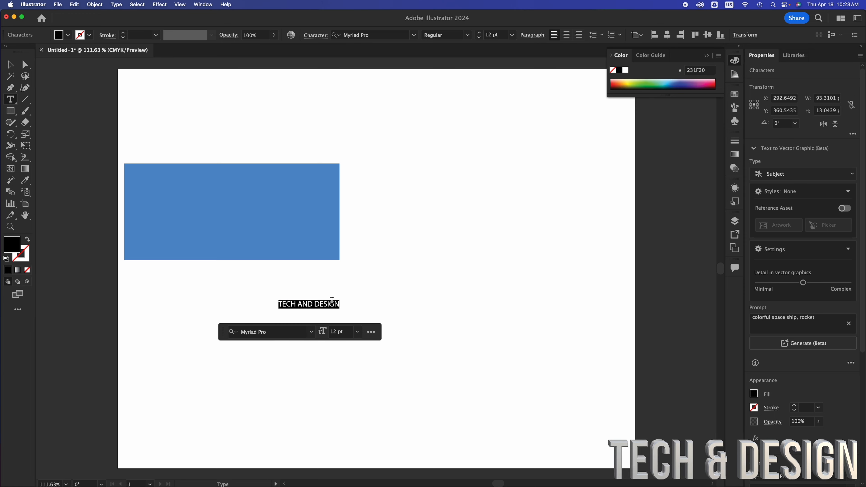
click(265, 330)
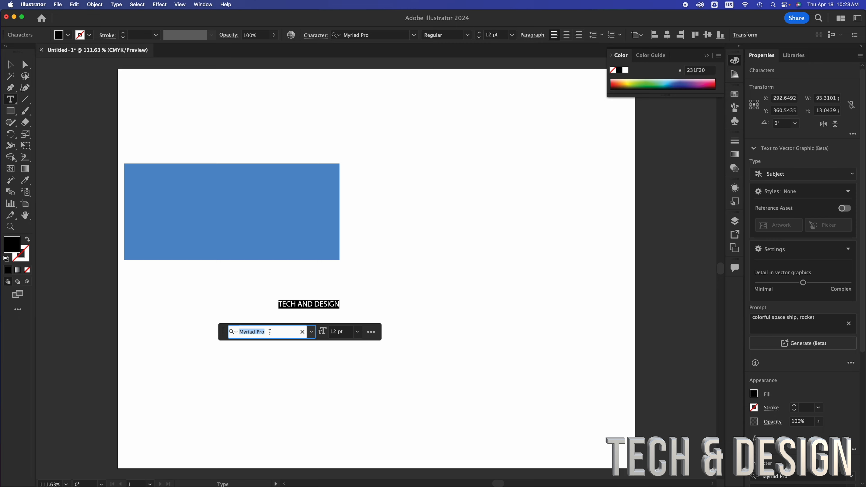
text(be)
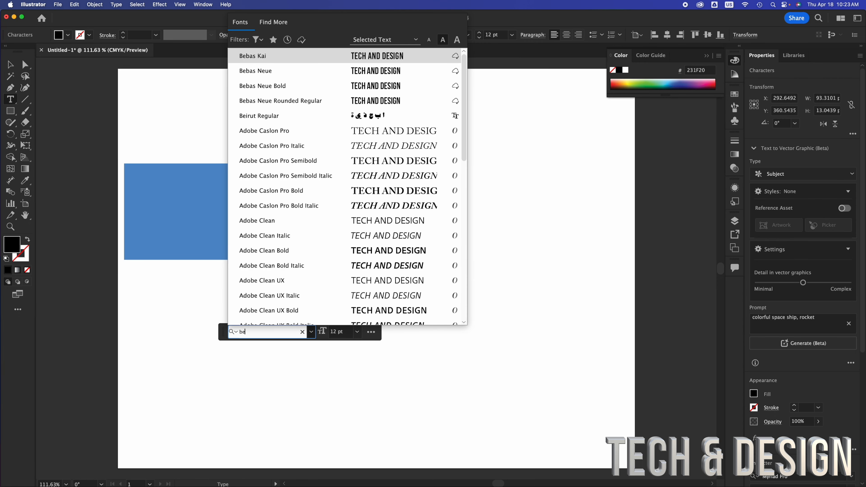
text(bas)
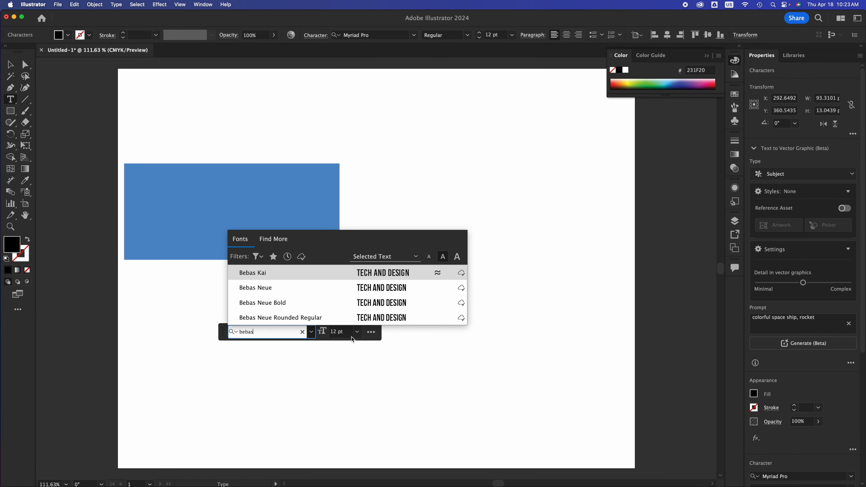
click(392, 306)
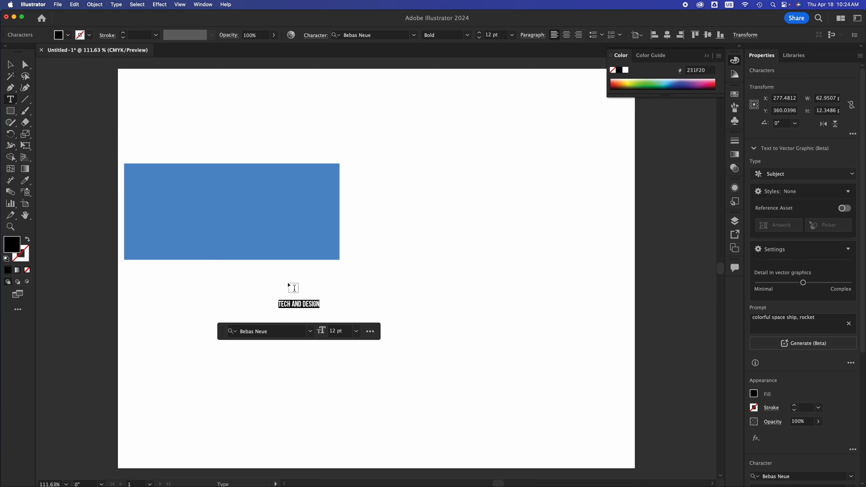
Step: Set the text size to 48 pt and move the text object left to about X 301 pt, Y 354 pt
click(356, 331)
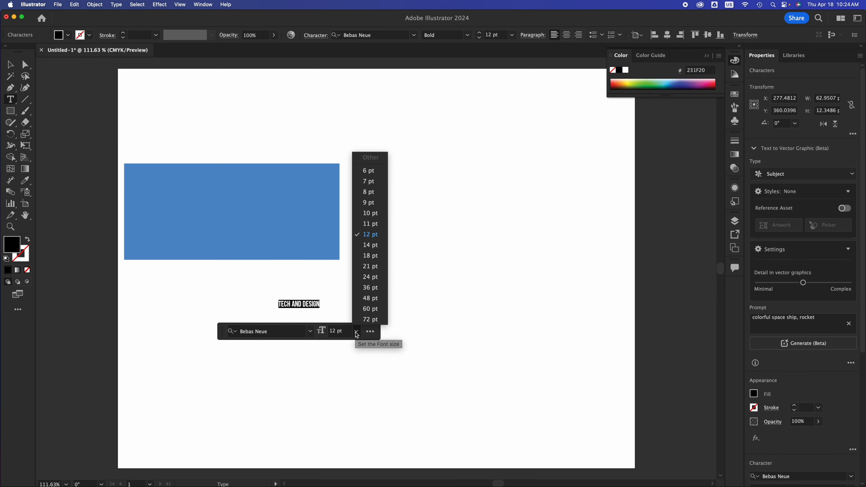
click(370, 299)
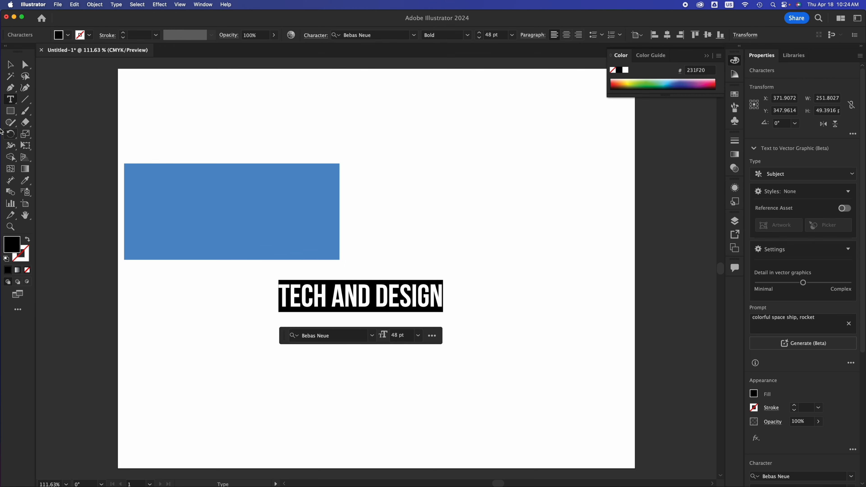
click(10, 64)
click(433, 258)
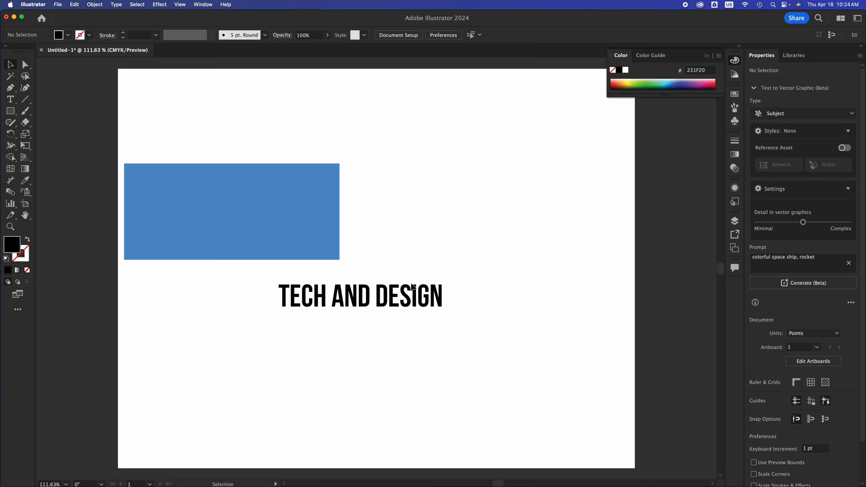
click(423, 294)
drag(424, 296, 379, 300)
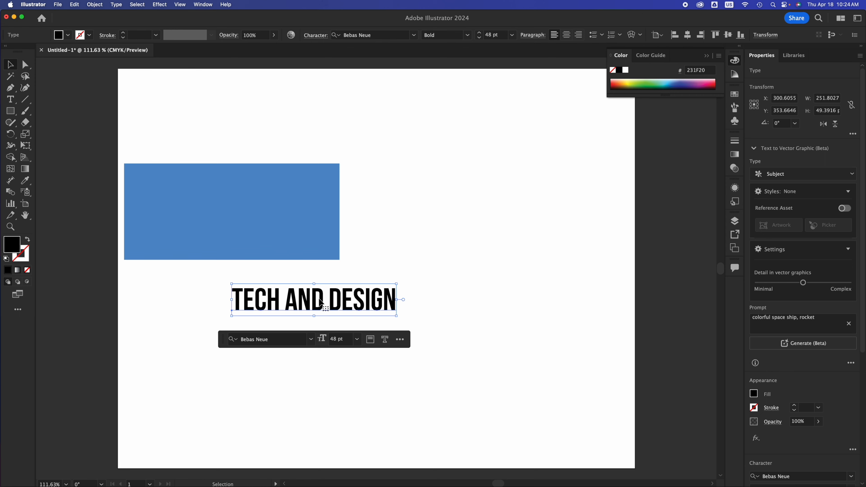
Step: Place the text cursor inside TECH AND DESIGN and switch to the Typography workspace
triple_click(320, 300)
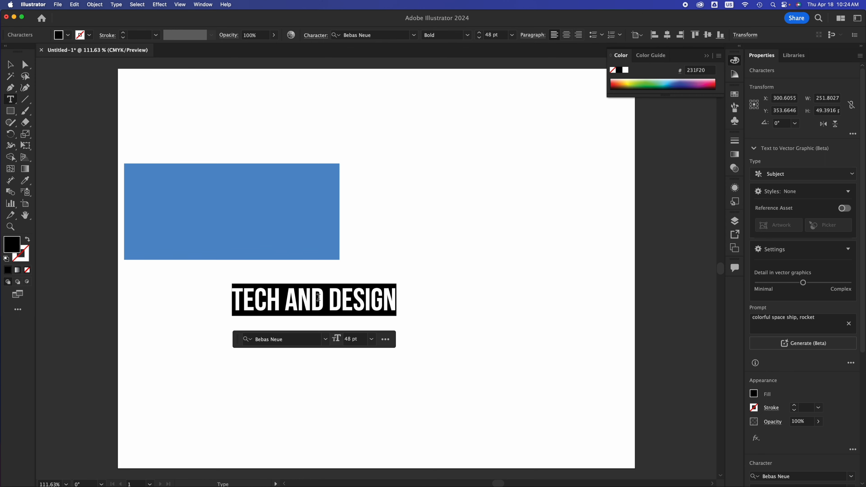
click(356, 299)
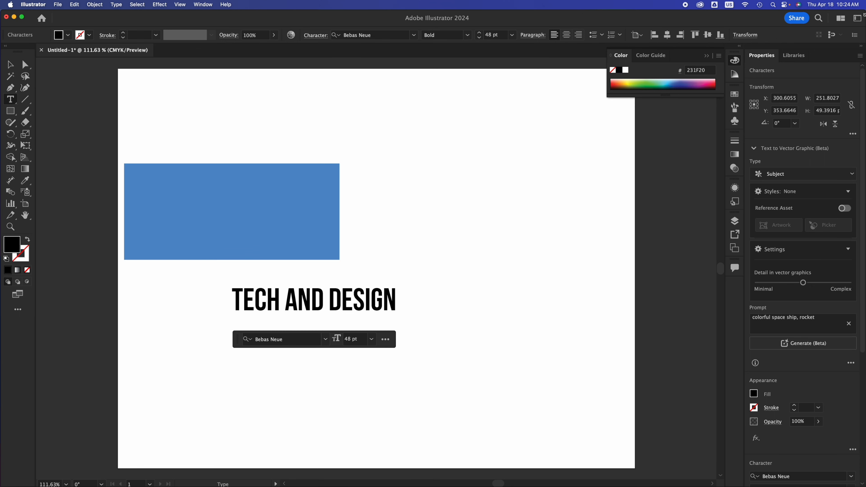
click(857, 18)
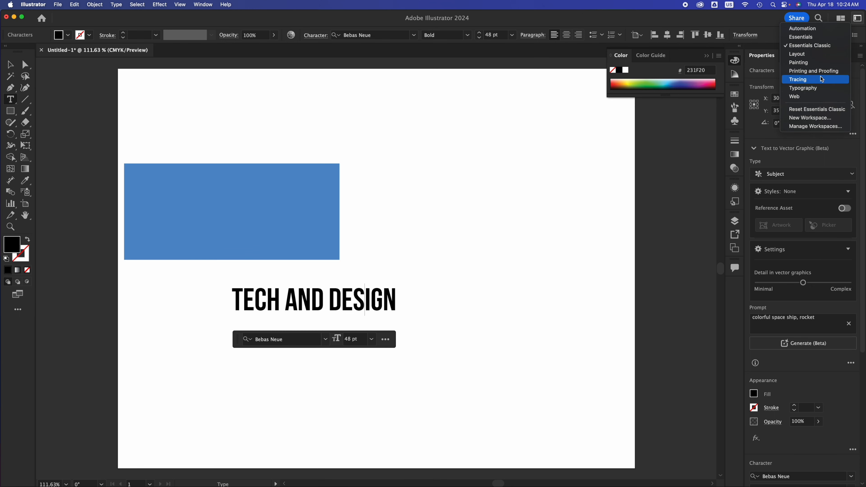
click(811, 88)
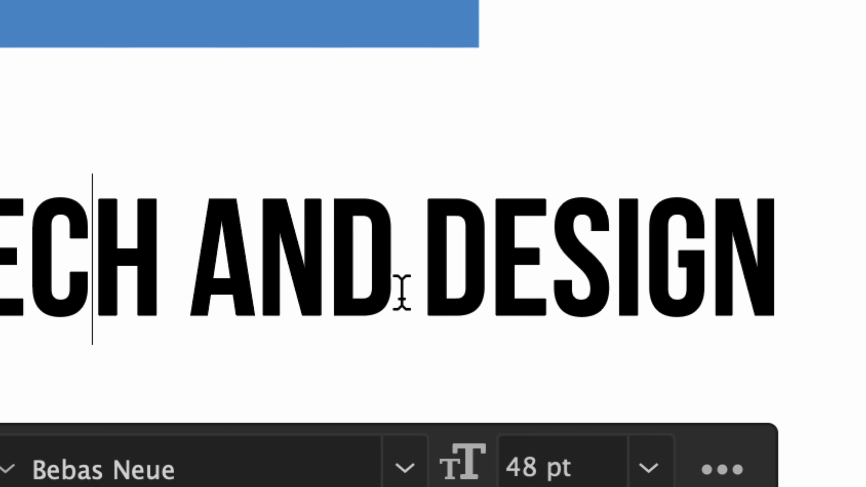
Step: Reduce the kerning of the gap between AND and DESIGN to -9
click(415, 274)
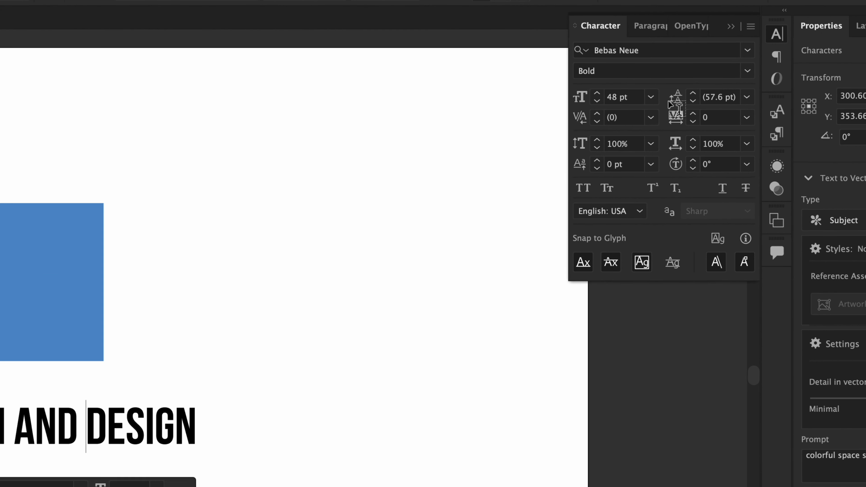
click(595, 120)
click(595, 120)
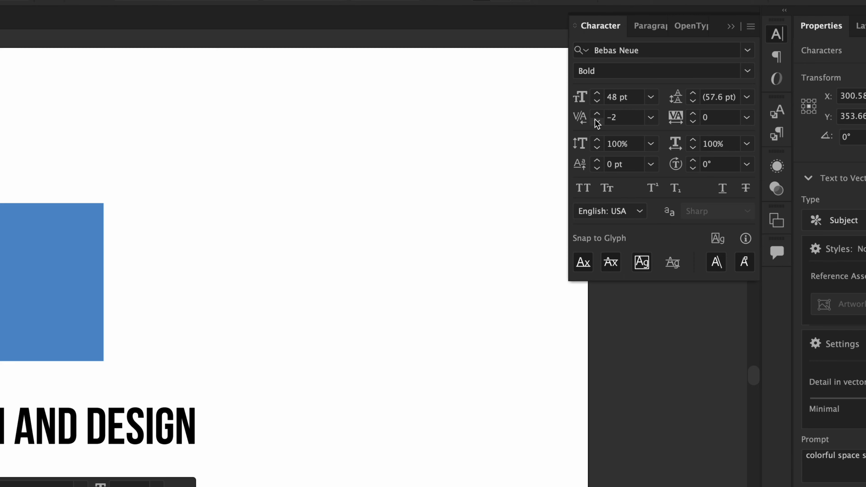
click(595, 120)
click(595, 120)
click(595, 120)
click(595, 120)
click(596, 120)
click(595, 120)
click(595, 120)
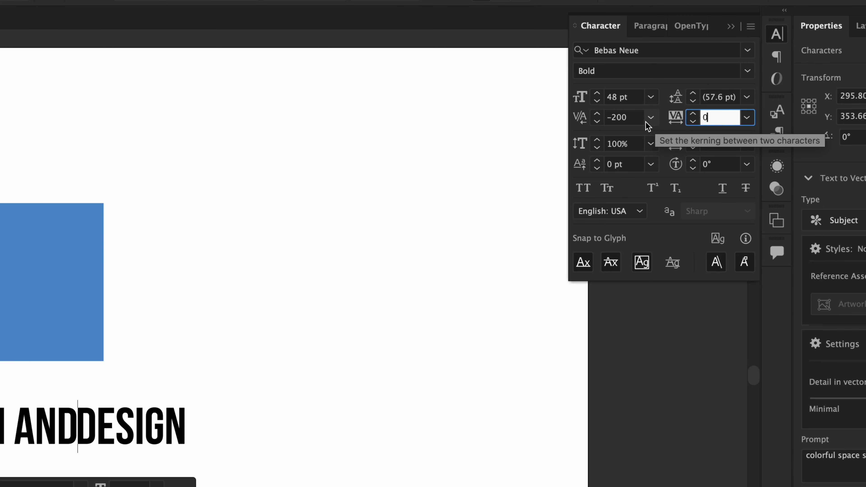
Step: Set the kerning between AND and DESIGN to -20
click(634, 118)
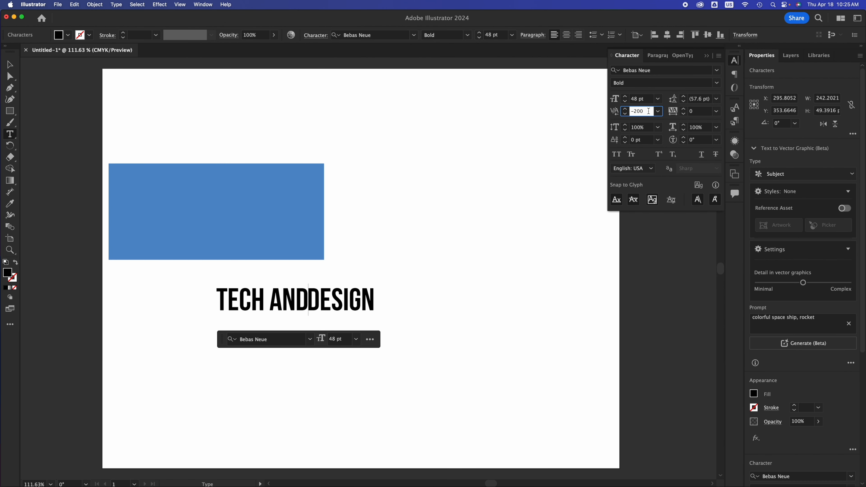
key(BackSpace)
key(BackSpace)
text(2)
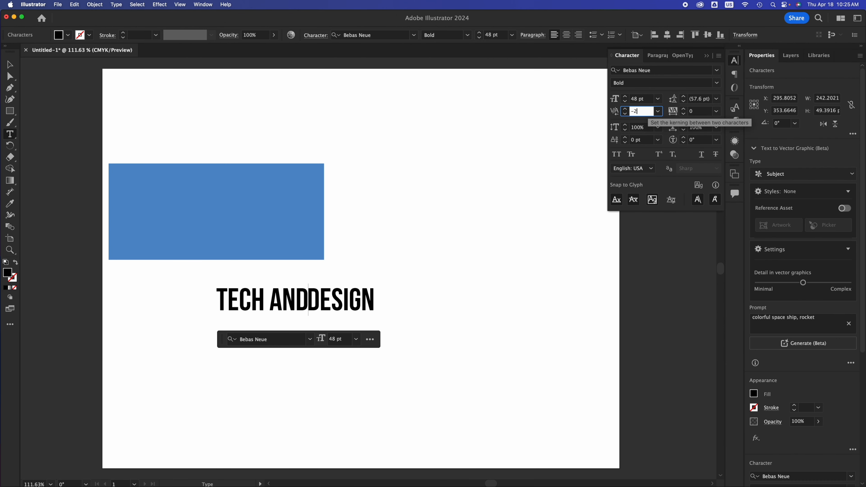
click(699, 115)
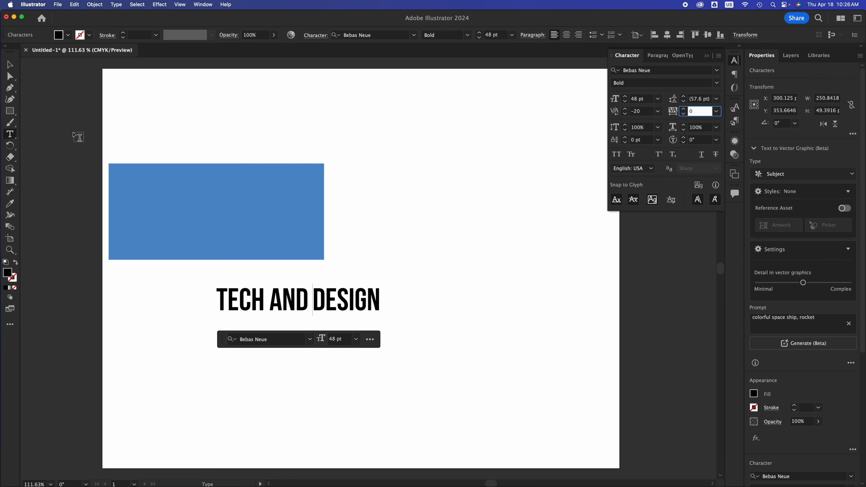
Step: Move the text object left to about X 213 pt and set its tracking to -200
click(14, 65)
drag(355, 303, 297, 302)
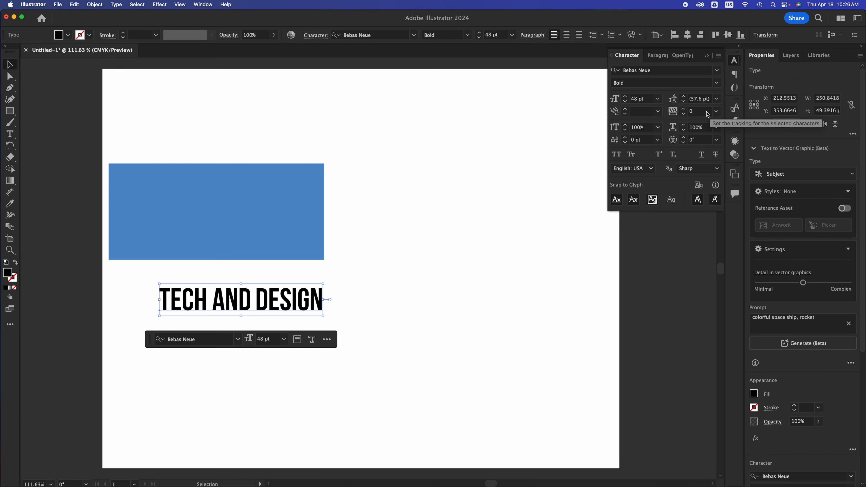
click(708, 114)
text(-)
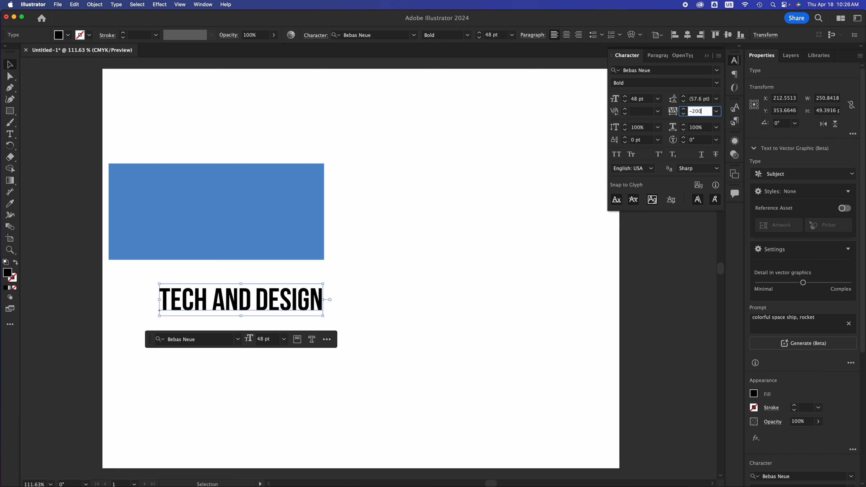
text(200)
click(646, 111)
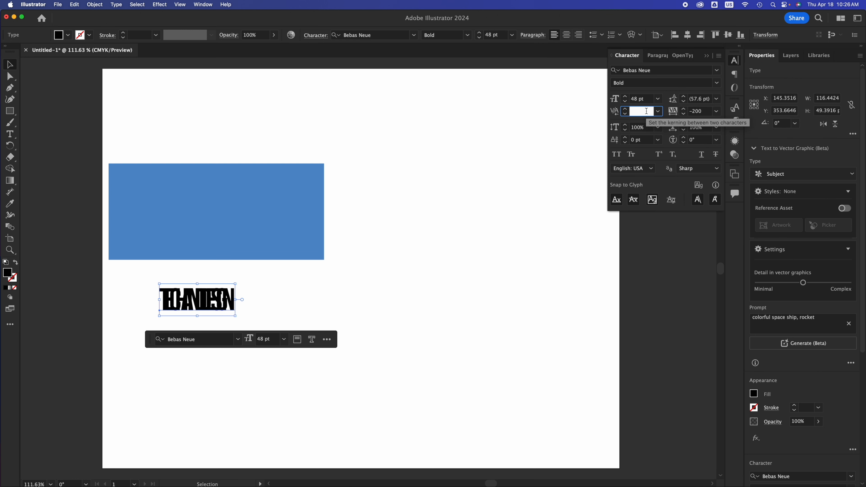
Step: Set the tracking of the TECH AND DESIGN text to 200
click(706, 114)
drag(706, 113, 689, 110)
text(200)
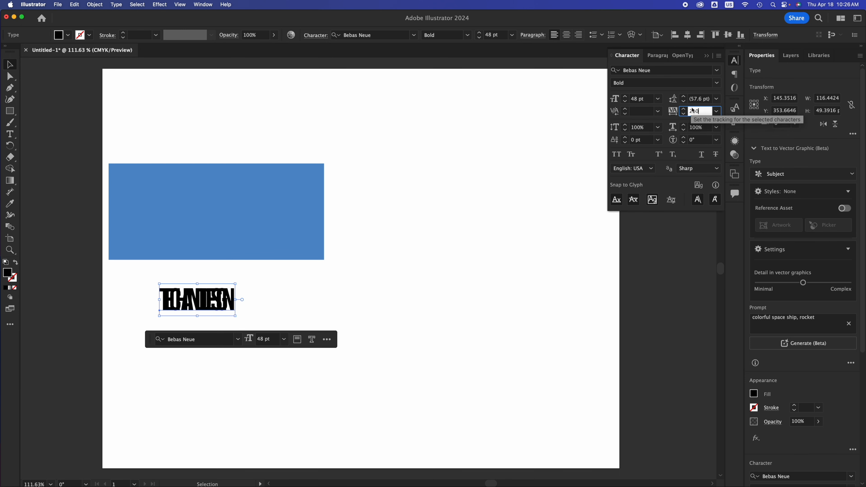
click(699, 99)
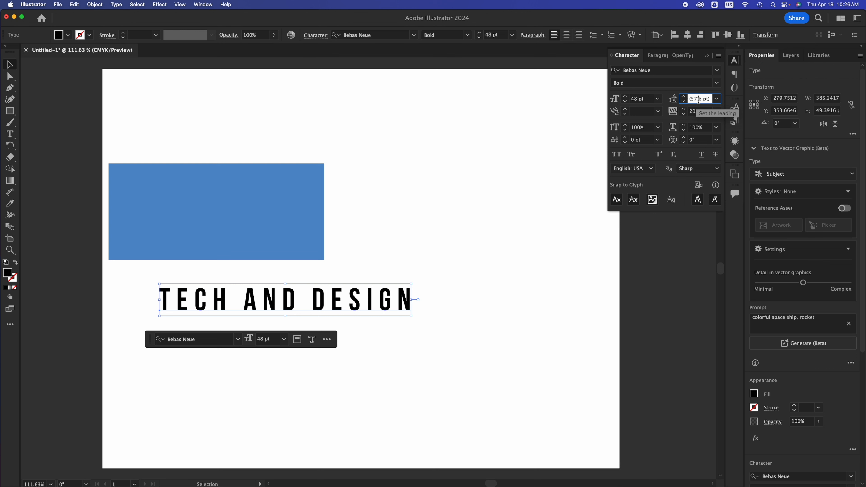
Step: Set the text's tracking to 100 and move it down to about X 201 pt, Y 407 pt
click(704, 112)
drag(704, 112, 683, 111)
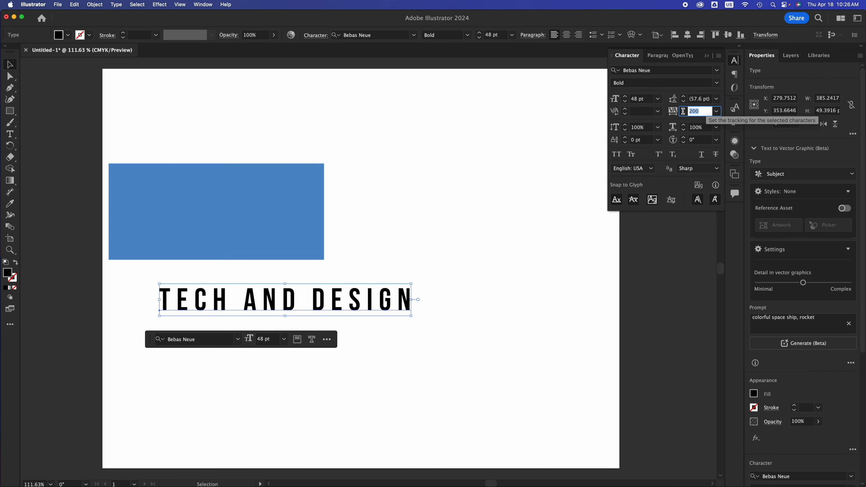
text(100)
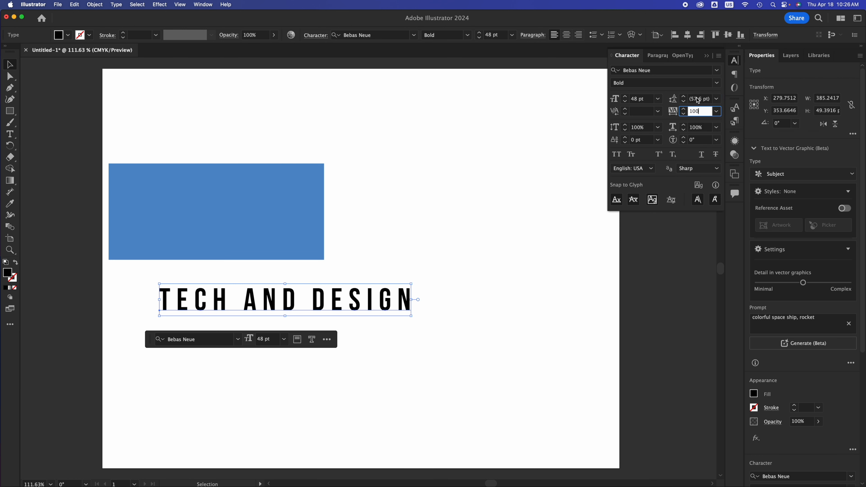
drag(340, 306, 288, 341)
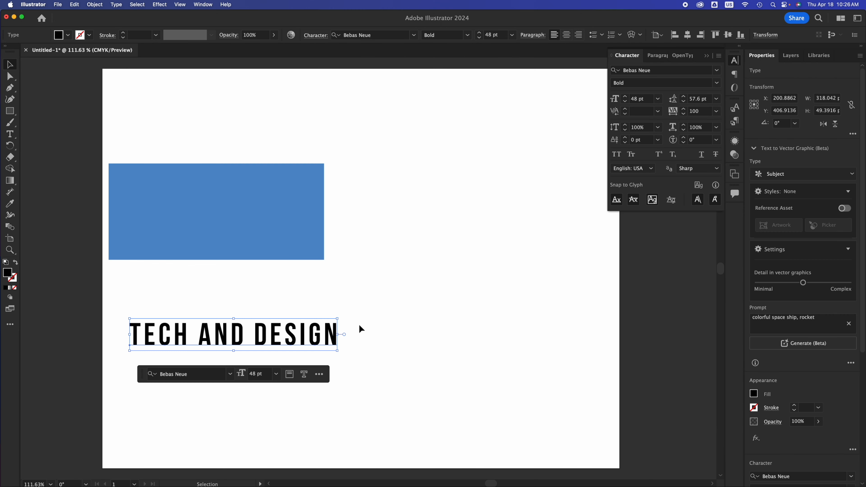
Step: Enlarge the blue rectangle from its lower-right corner and move the text right beneath it to about X 283 pt, Y 407 pt
click(359, 325)
click(290, 238)
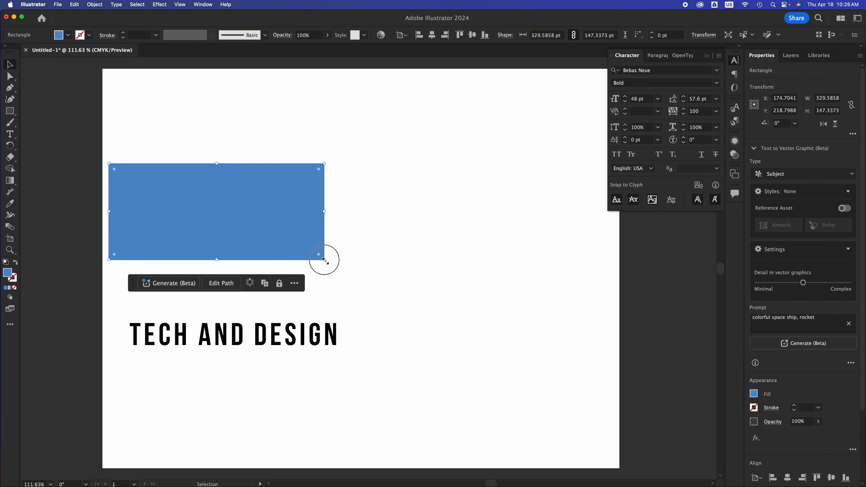
drag(325, 260, 407, 276)
click(314, 336)
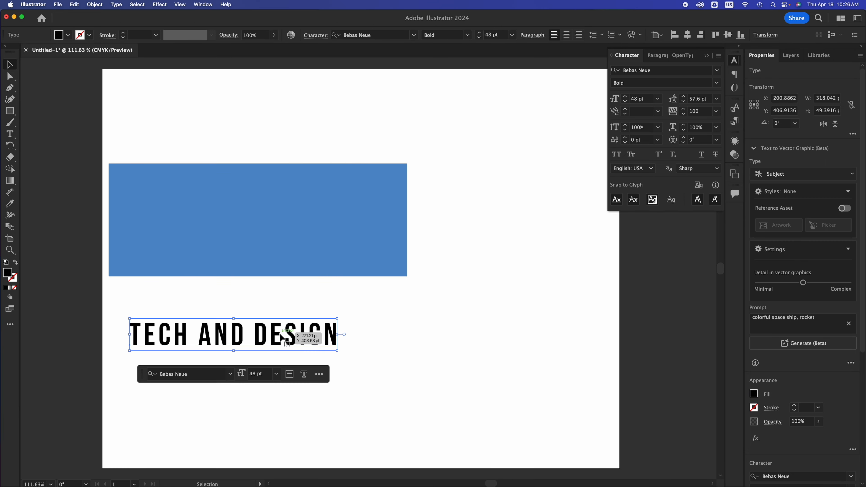
drag(282, 337, 335, 335)
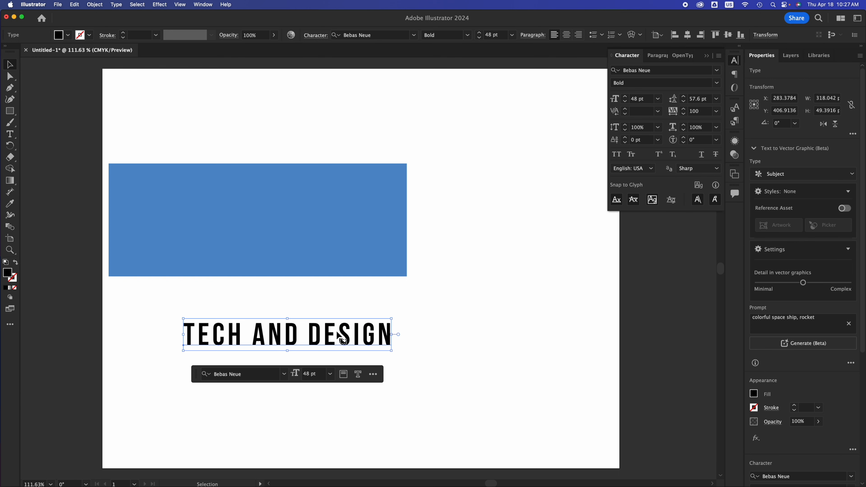
Step: Switch to the Essentials Classic workspace and convert the TECH AND DESIGN text to outlines
click(857, 17)
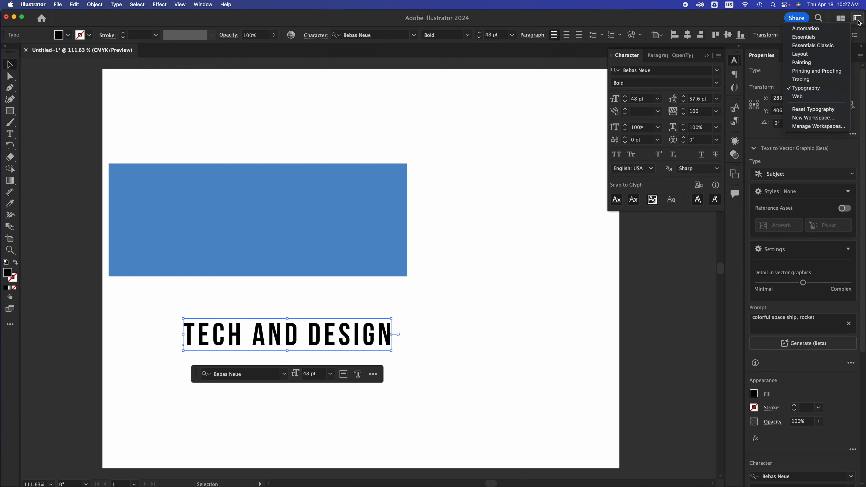
click(831, 46)
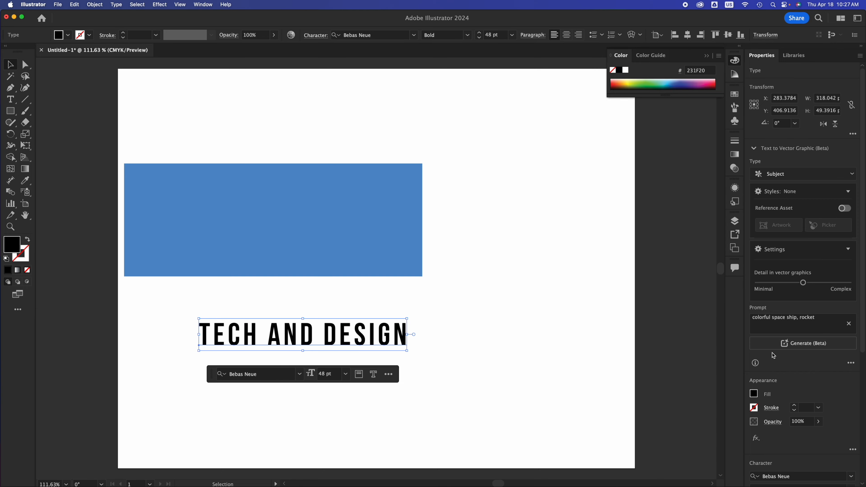
scroll(789, 375, down, 5)
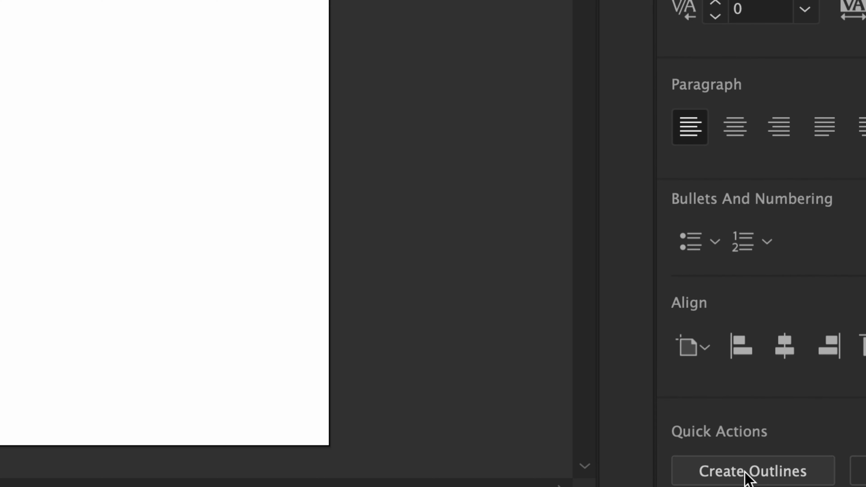
click(746, 474)
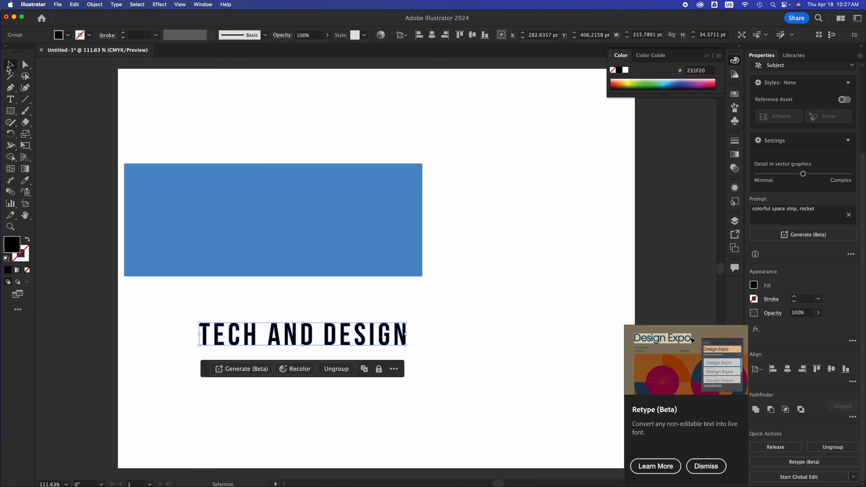
click(443, 319)
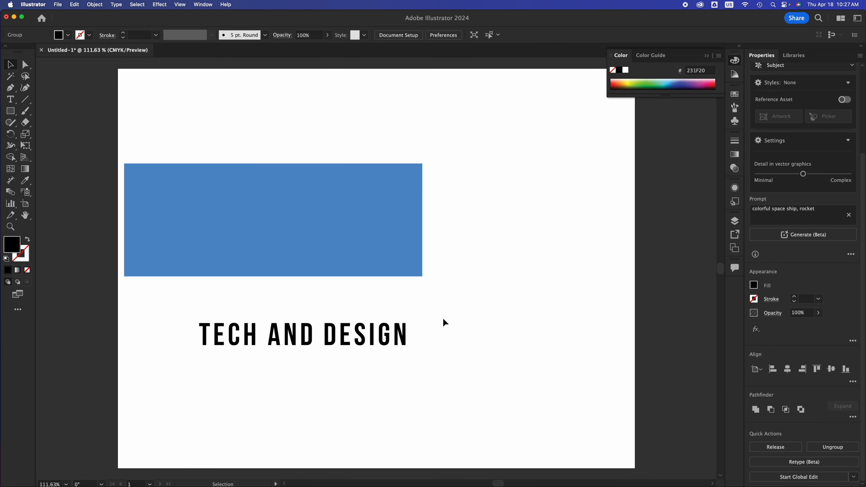
Step: Move the outlined text onto the blue rectangle and scale it proportionally to about 457 by 50 pt
click(391, 332)
mouse_move(363, 325)
mouse_down()
mouse_move(354, 222)
mouse_move(343, 221)
mouse_move(355, 327)
mouse_up()
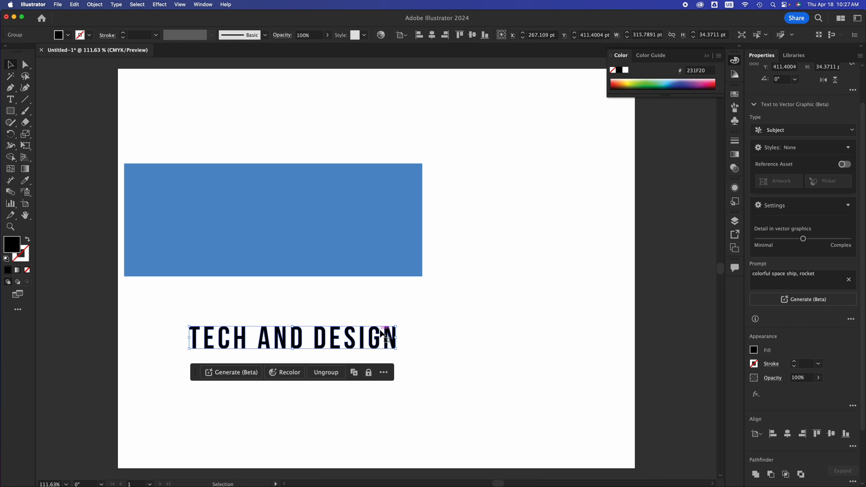
drag(364, 261, 345, 202)
drag(263, 232, 262, 385)
key(super+z)
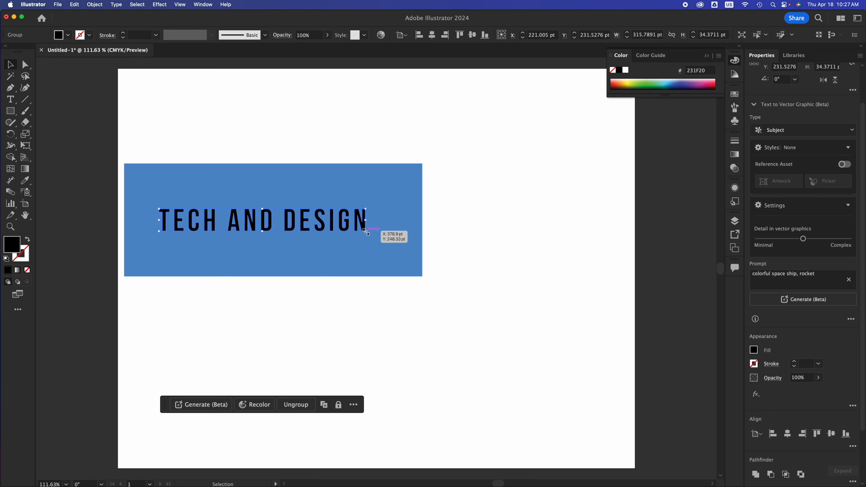
drag(366, 231, 459, 297)
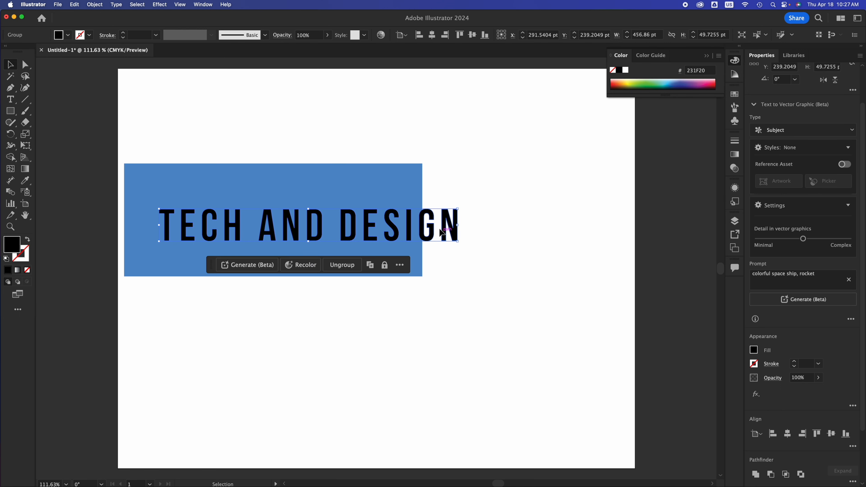
Step: Enlarge the blue rectangle to about 531 by 173 pt and move the outlined text within it to about X 295 pt, Y 244 pt
shift+click(414, 232)
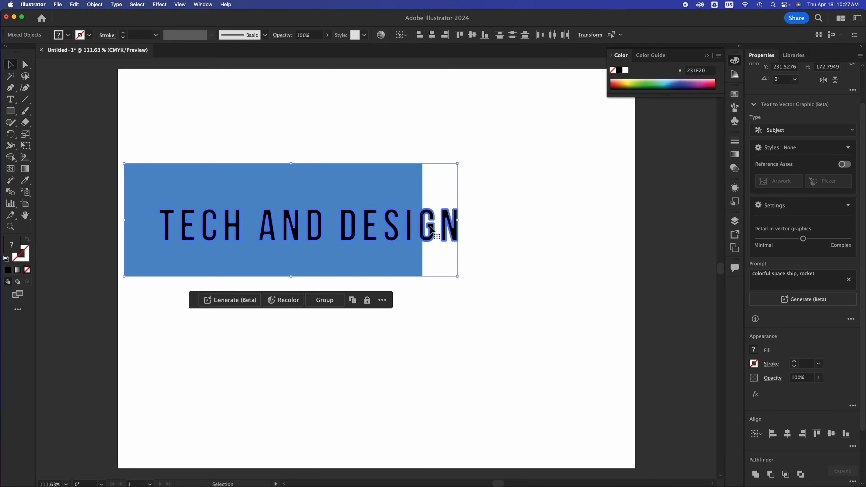
click(474, 222)
click(458, 224)
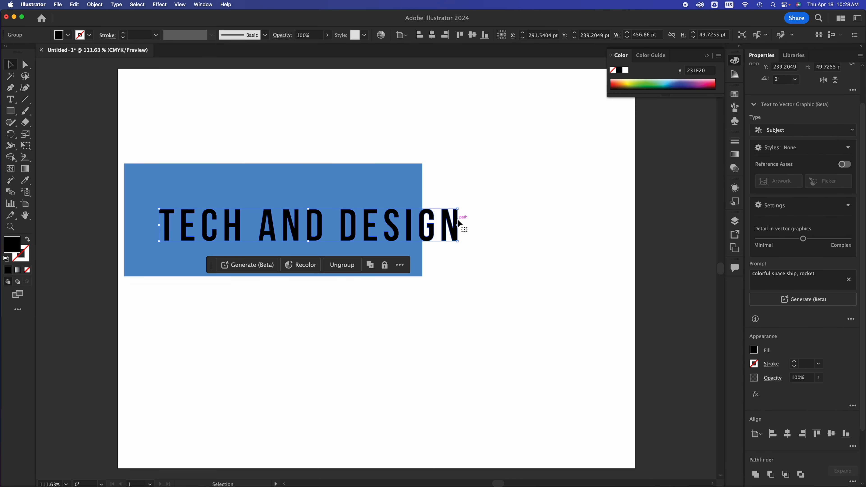
drag(454, 223, 473, 211)
click(422, 224)
click(430, 232)
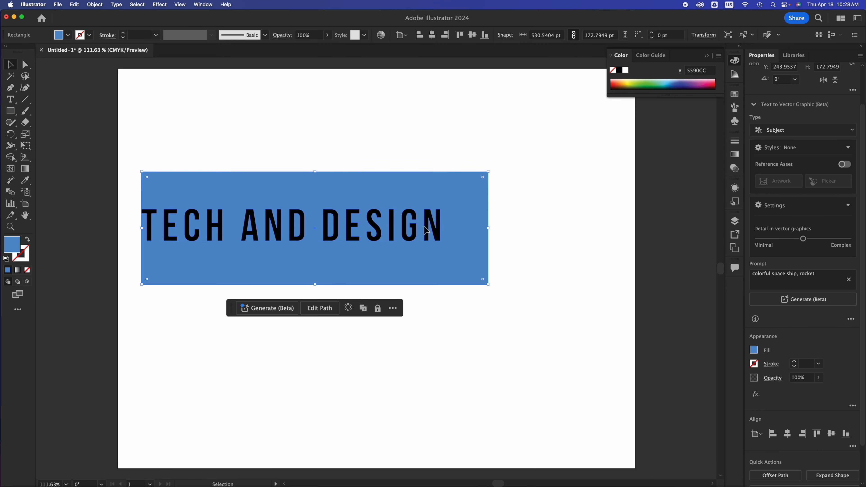
drag(431, 229, 451, 234)
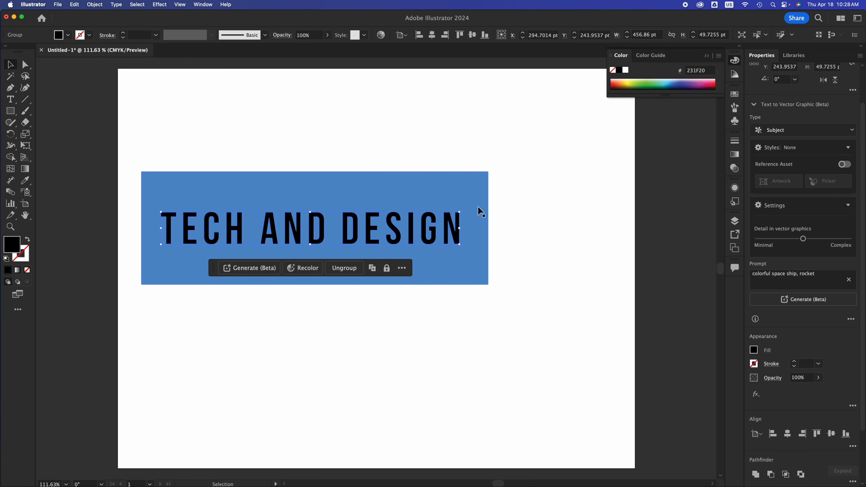
Step: Cut the outlined text out of the blue rectangle with the Pathfinder's Minus Front
click(478, 217)
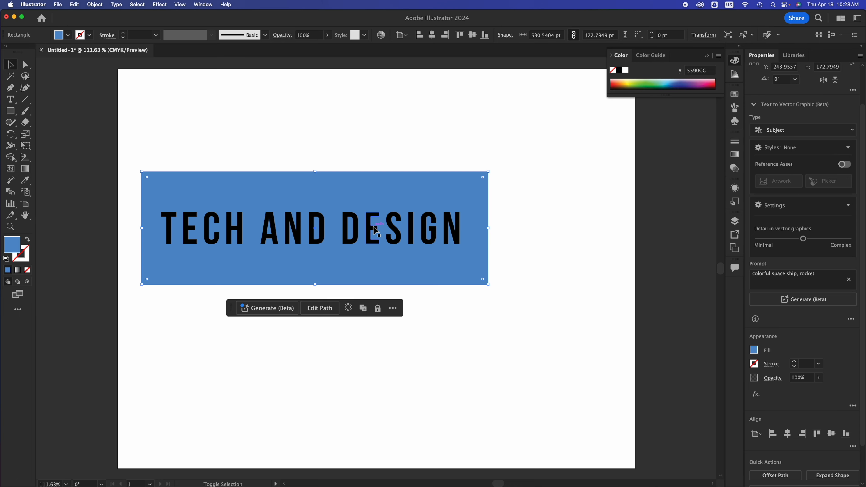
shift+click(376, 231)
drag(547, 159, 266, 333)
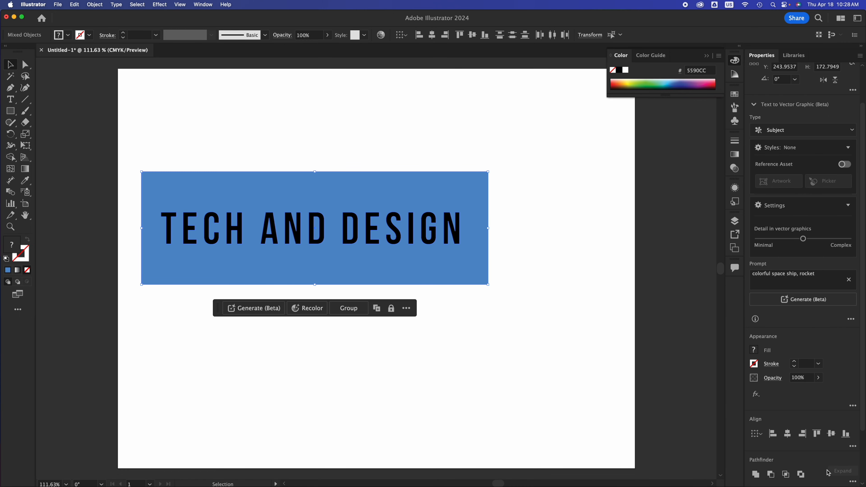
scroll(828, 472, down, 3)
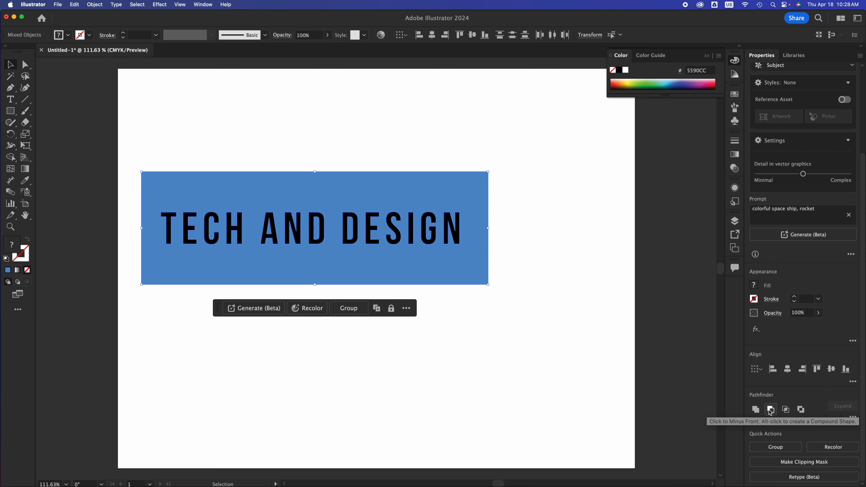
click(770, 410)
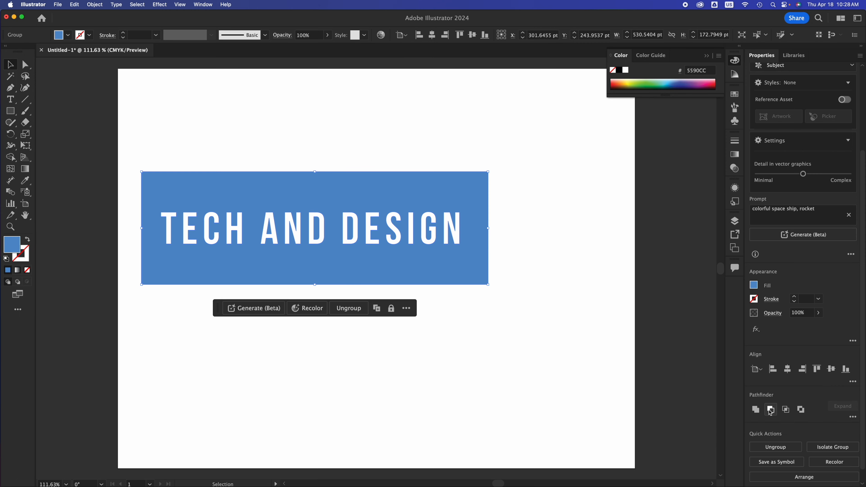
click(536, 353)
Step: Move the cut-out rectangle group to about X 316 pt, Y 274 pt
click(453, 266)
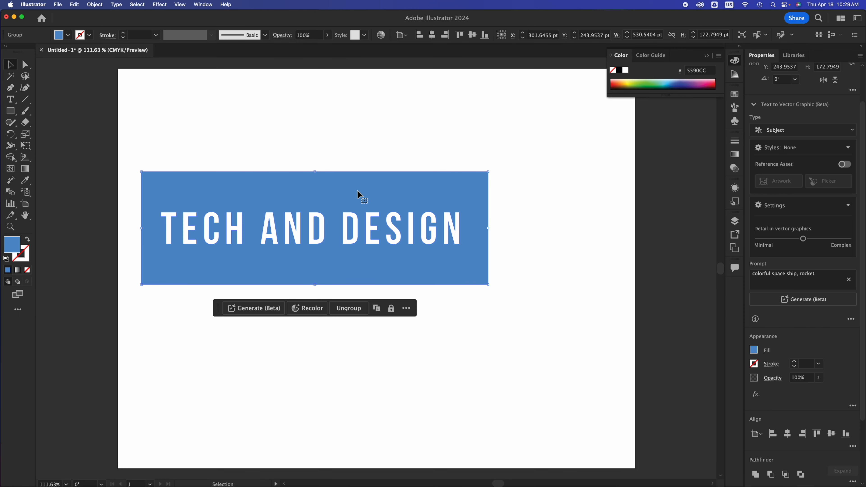
drag(359, 193, 369, 214)
click(22, 247)
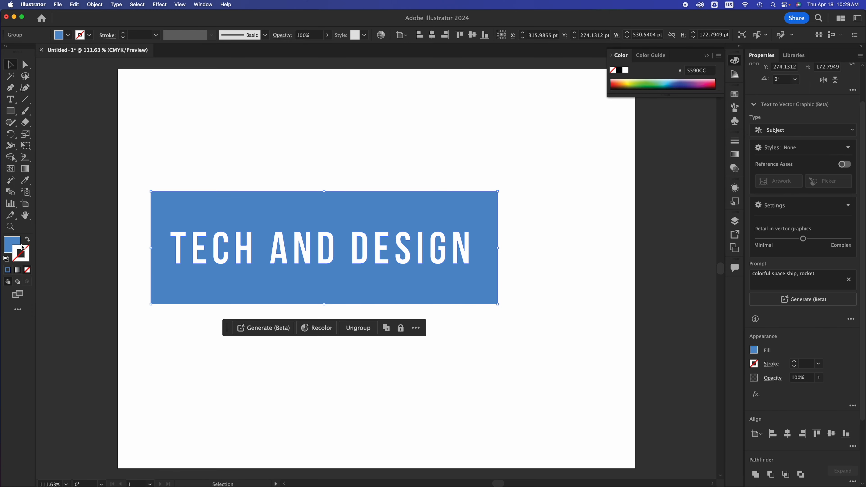
click(16, 244)
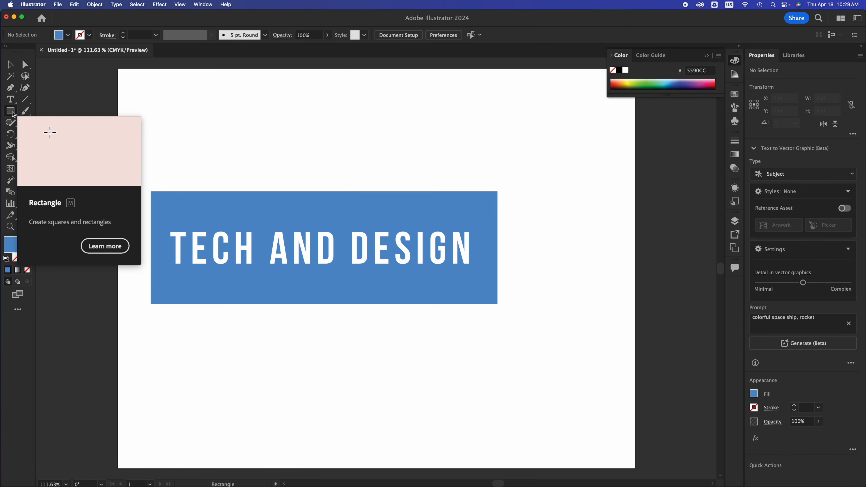
Step: Draw a circle about 305 pt in diameter over the middle of the cut-out rectangle and fill it with pink CC6699
click(11, 111)
click(45, 134)
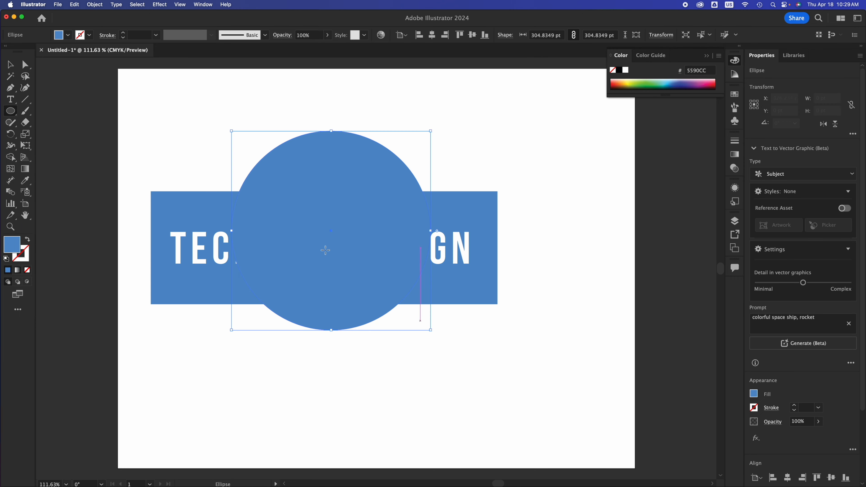
double_click(13, 248)
click(243, 150)
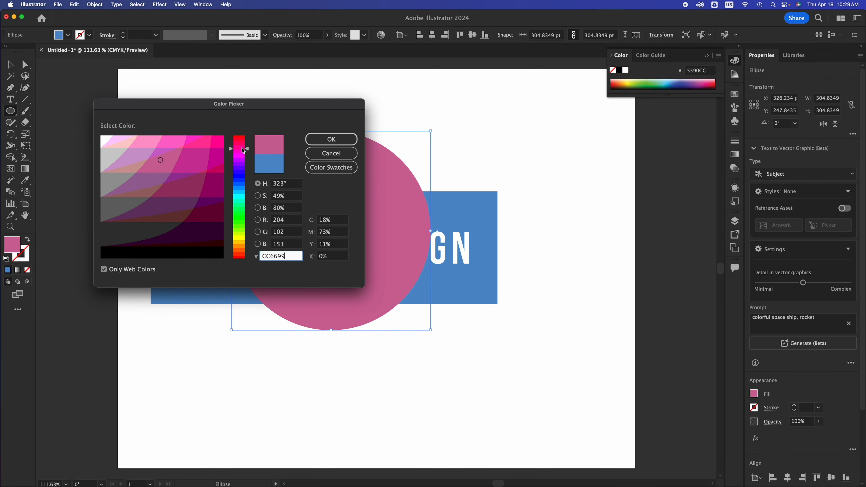
click(330, 139)
key(v)
click(589, 201)
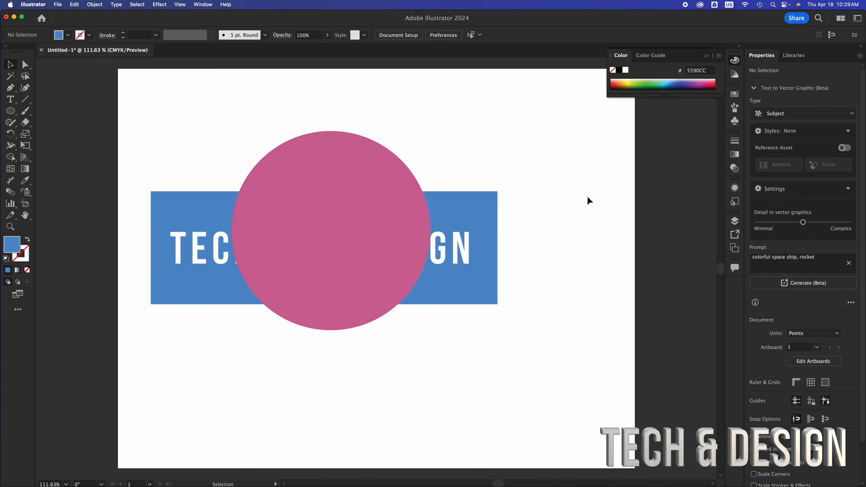
Step: Move the pink circle over the rectangle's centre to about X 319 pt, Y 274 pt
click(469, 213)
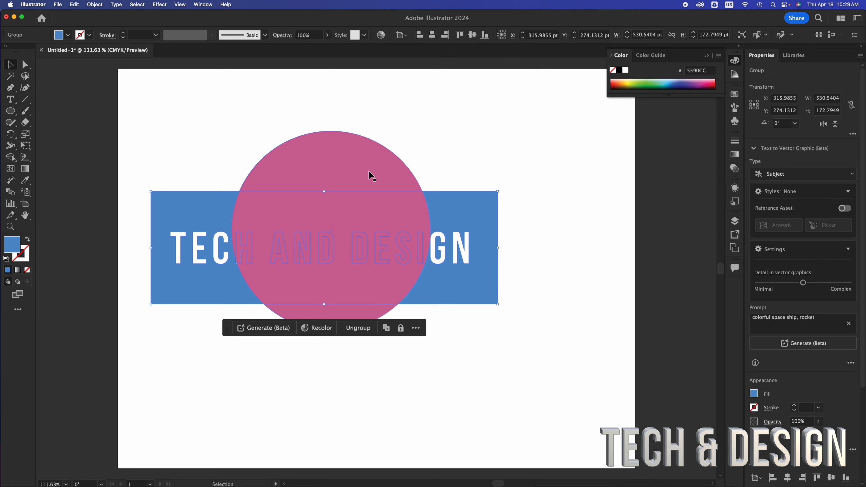
click(362, 171)
mouse_move(360, 171)
mouse_down()
mouse_move(345, 172)
mouse_move(365, 172)
mouse_up()
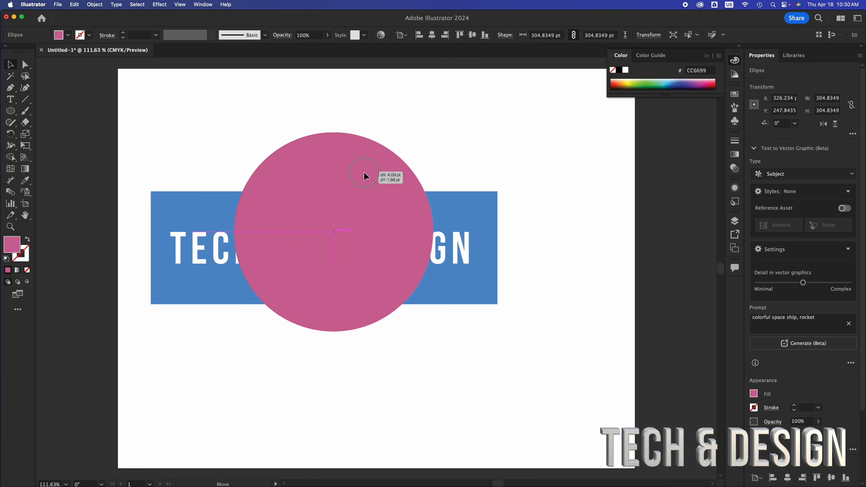
drag(364, 173, 355, 185)
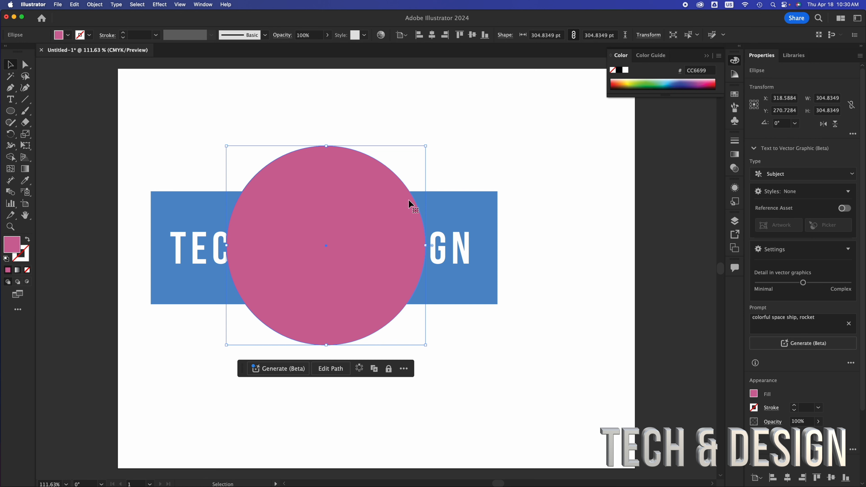
click(445, 207)
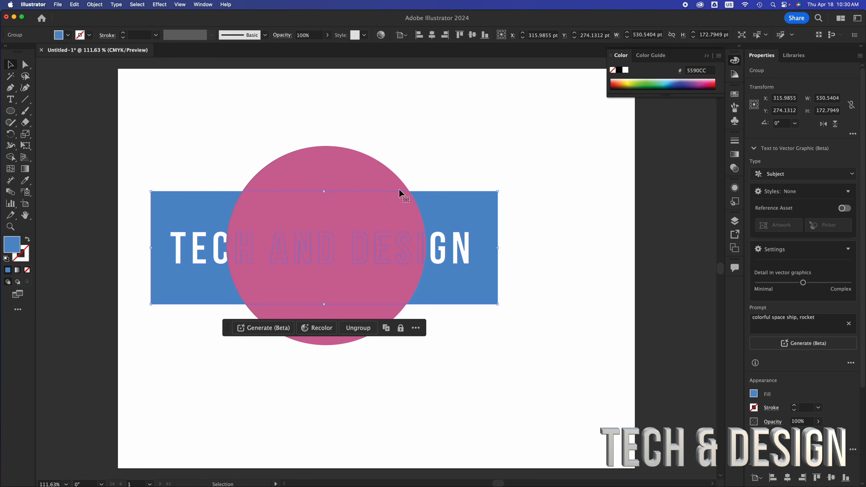
click(320, 171)
drag(321, 172, 320, 177)
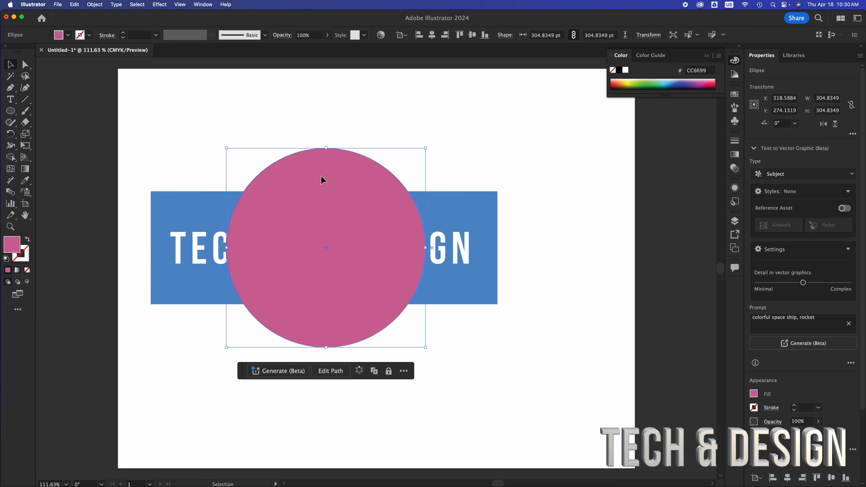
Step: Send the circle to the back and move it right behind the word DESIGN to about X 499 pt, Y 274 pt
right_click(323, 180)
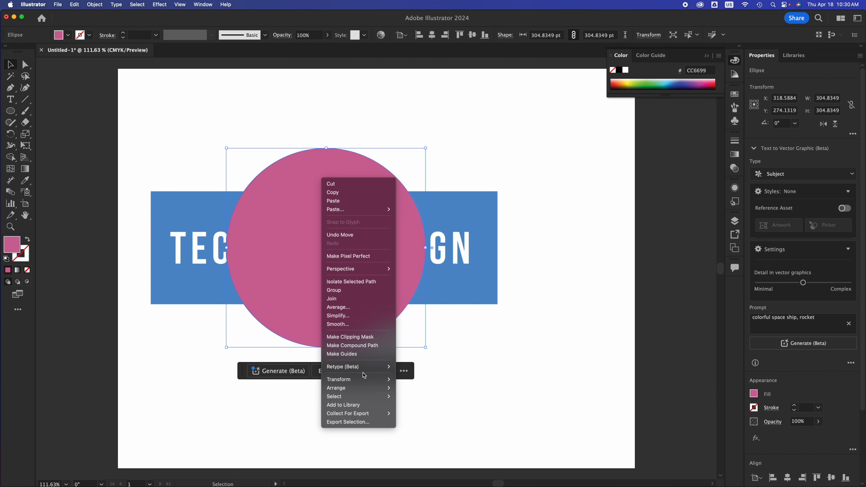
mouse_move(364, 389)
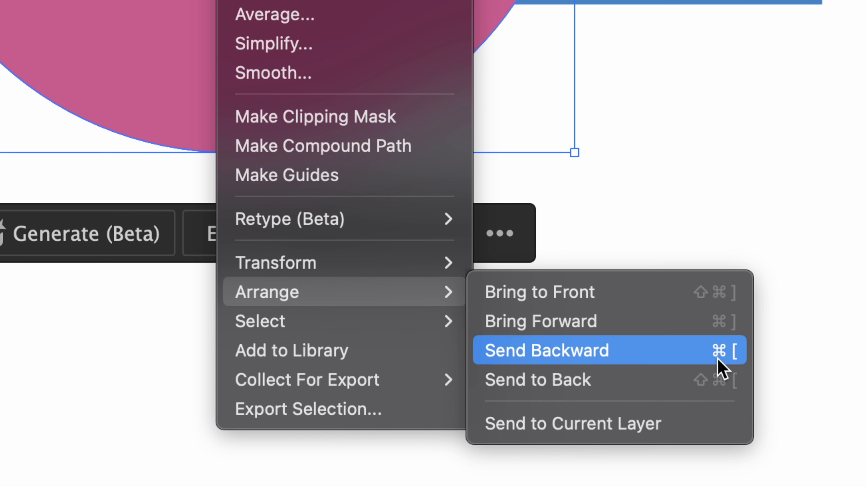
click(602, 382)
click(605, 306)
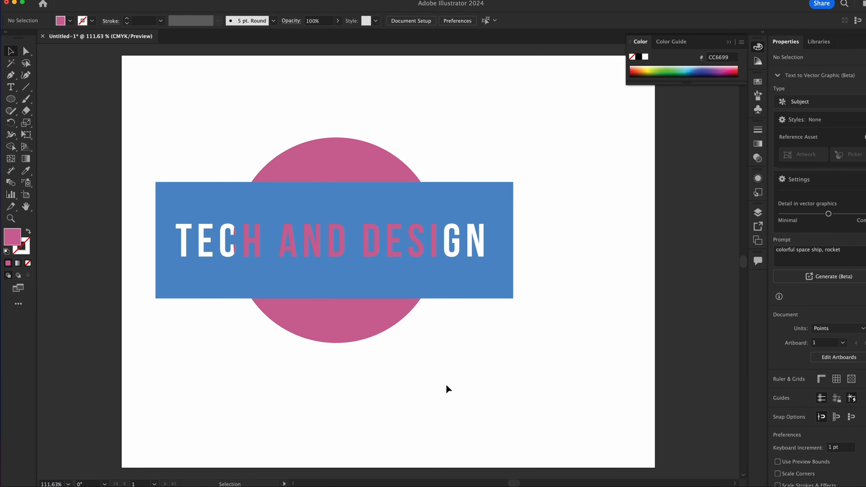
drag(353, 333, 456, 320)
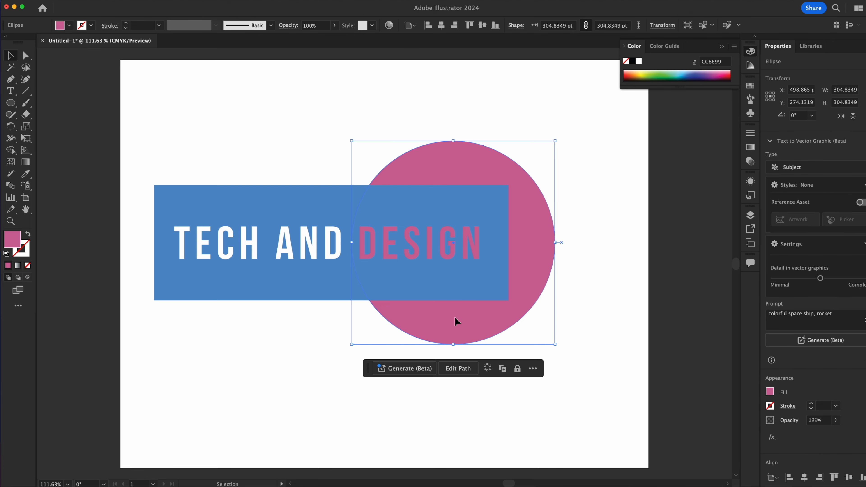
click(294, 381)
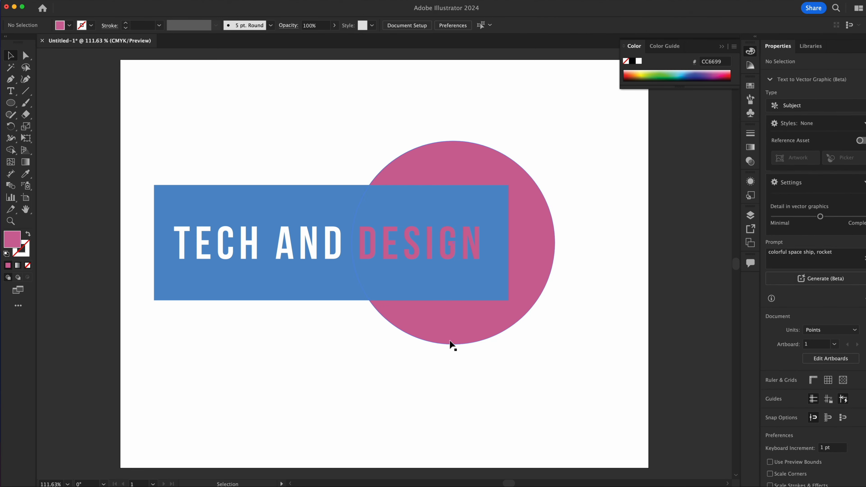
Step: Recolor the circle magenta, set the current fill color to CMYK Cyan, and exit the group's isolation mode
click(455, 336)
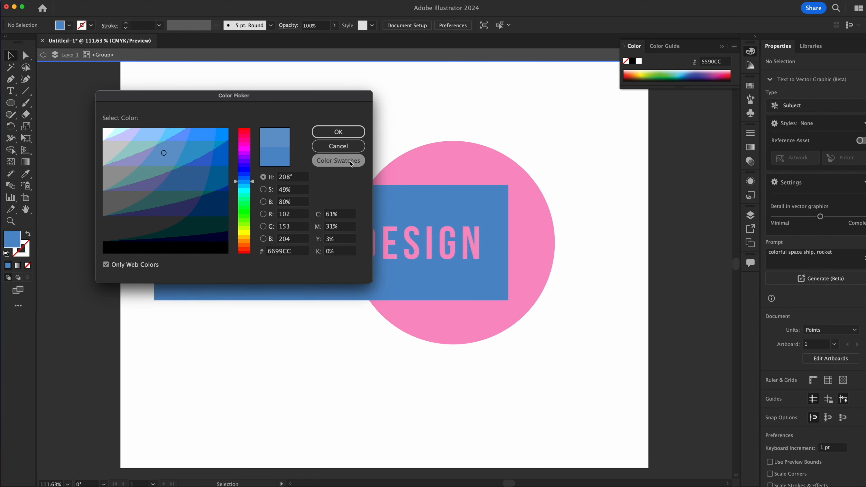
click(350, 161)
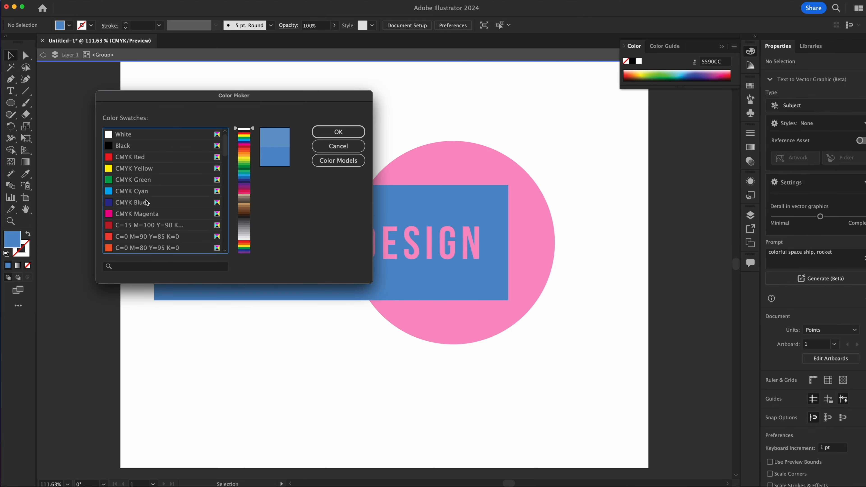
click(128, 195)
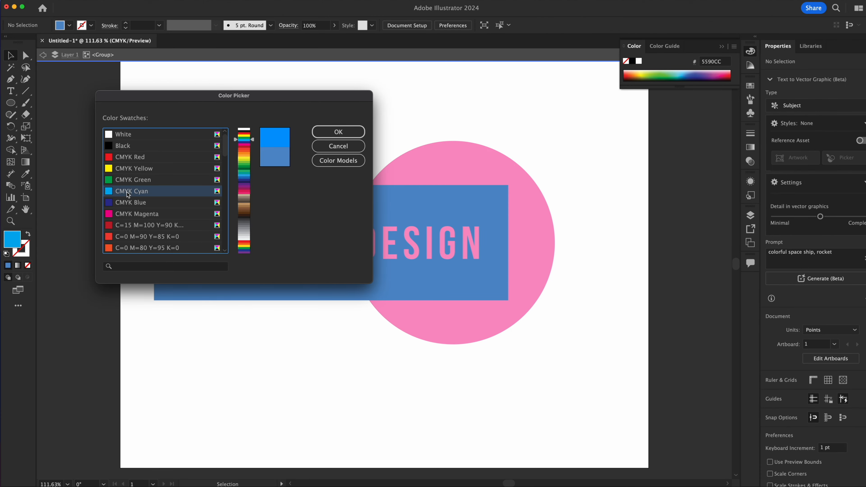
click(355, 132)
double_click(433, 107)
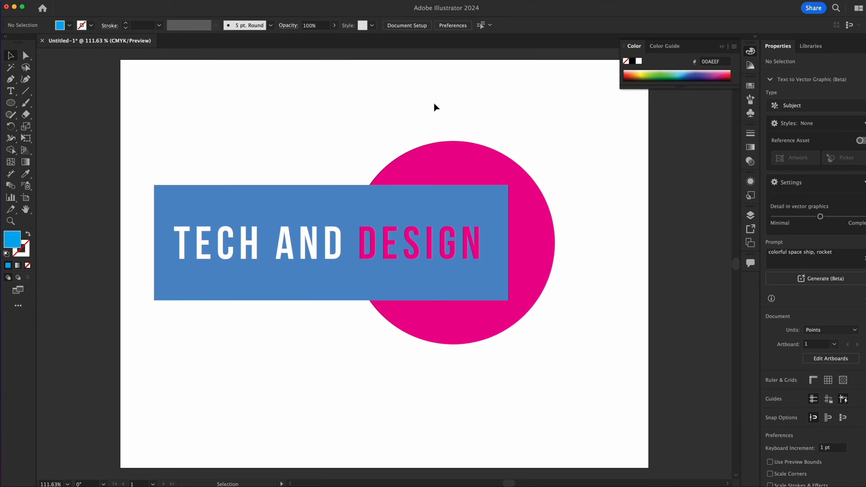
Step: Shift the magenta circle to about X 495 pt, Y 279 pt and place a copy at about X 164 pt, Y 286 pt
click(546, 264)
drag(547, 265, 568, 268)
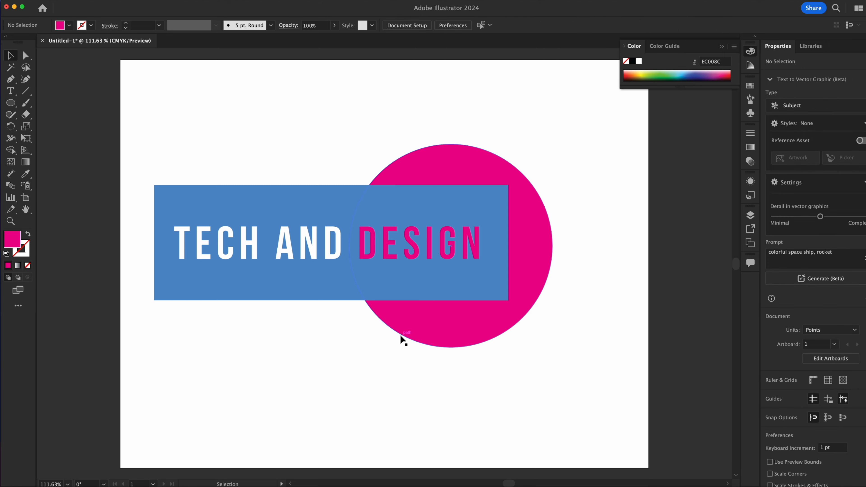
click(441, 321)
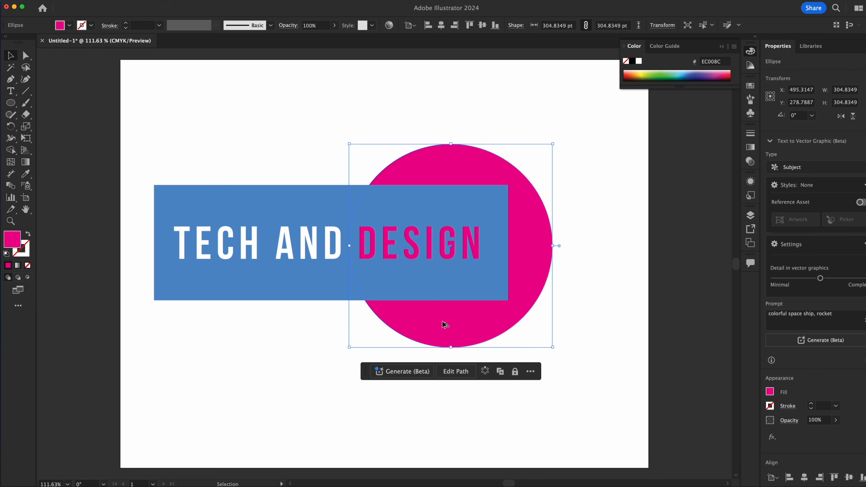
drag(466, 321, 242, 324)
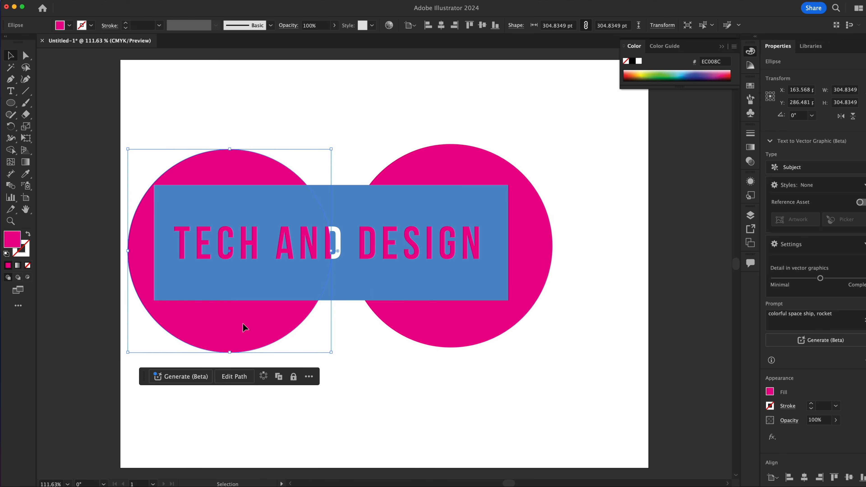
Step: Fill the circle copy with the orange swatch C=0 M=50 Y=100 K=0 and move it to about X 378 pt, Y 271 pt
double_click(242, 323)
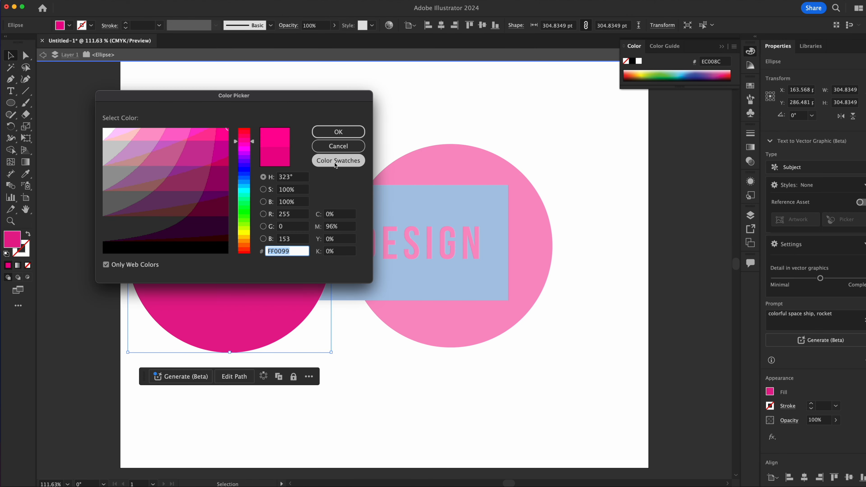
click(335, 162)
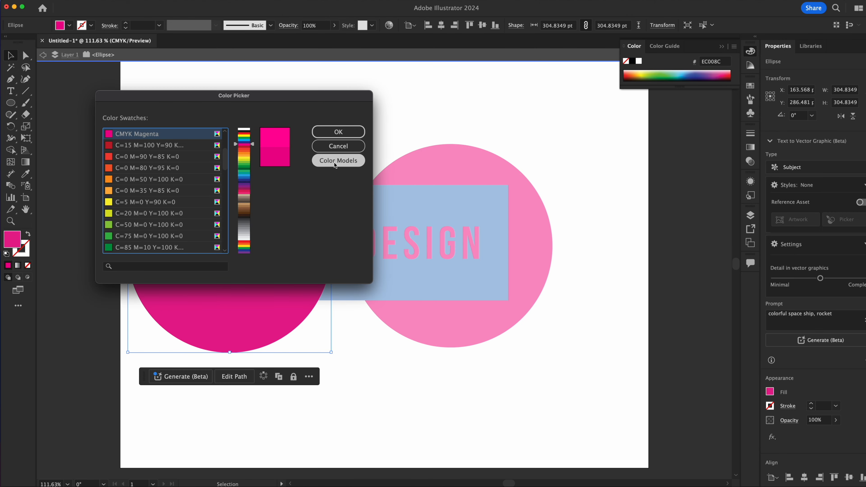
click(124, 181)
click(338, 132)
key(Escape)
drag(240, 170, 384, 155)
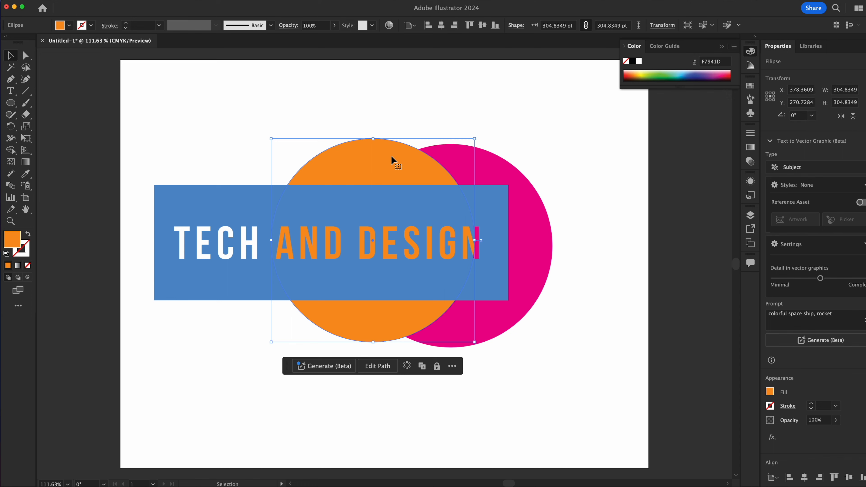
Step: Change the orange circle's stacking order so it sits behind the magenta circle
key(a)
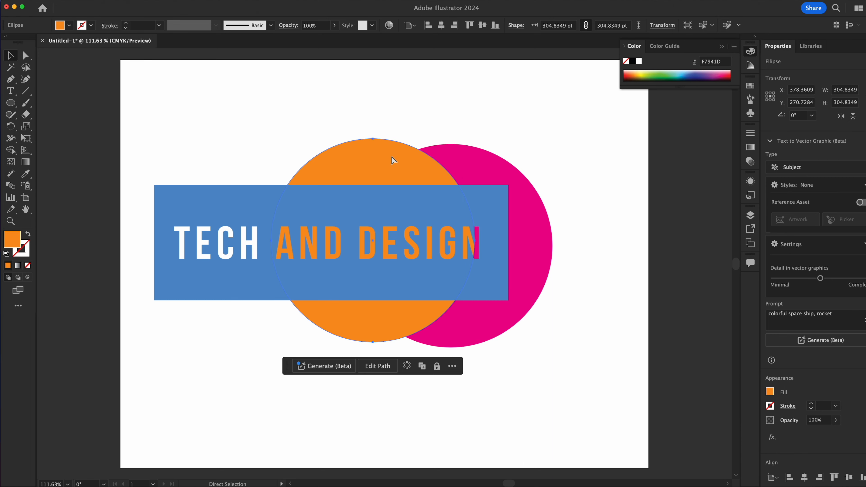
key(super+shift+bracketright)
key(super+bracketleft)
key(super+bracketleft)
key(super+bracketright)
key(super+bracketleft)
key(super+bracketright)
key(super+bracketright)
key(super+bracketleft)
key(super+bracketleft)
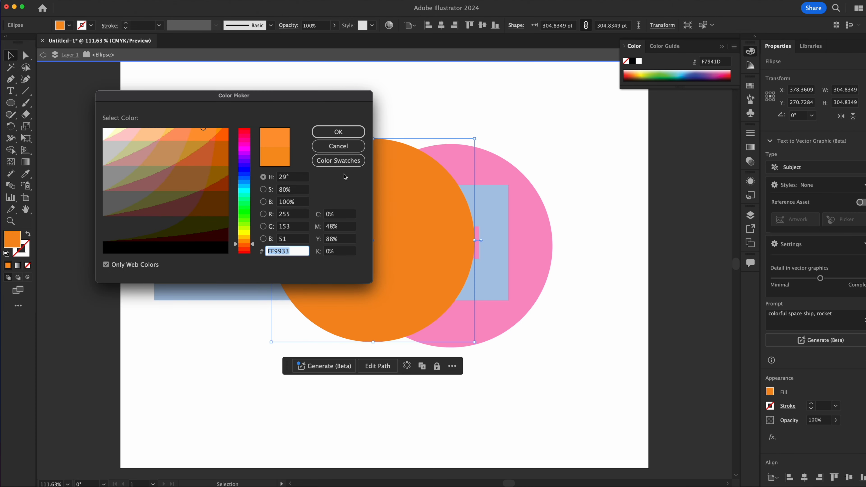
Step: Recolor the orange circle with the Black swatch
click(355, 161)
scroll(169, 229, up, 5)
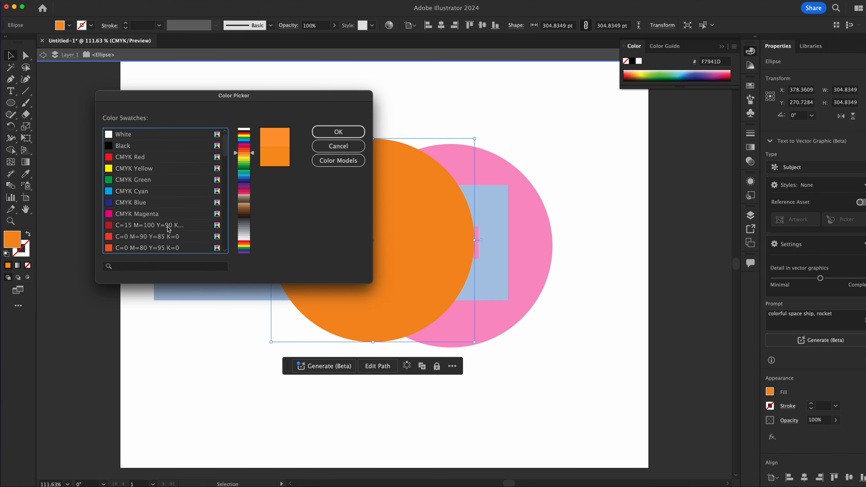
click(181, 145)
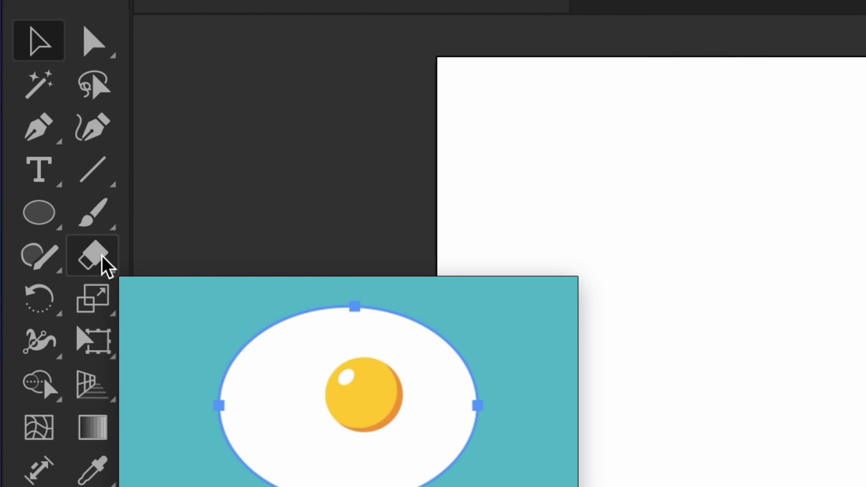
Step: Erase wavy strokes through the rectangle's lower edge and both circles, plus a curve across the magenta circle's upper right
click(102, 265)
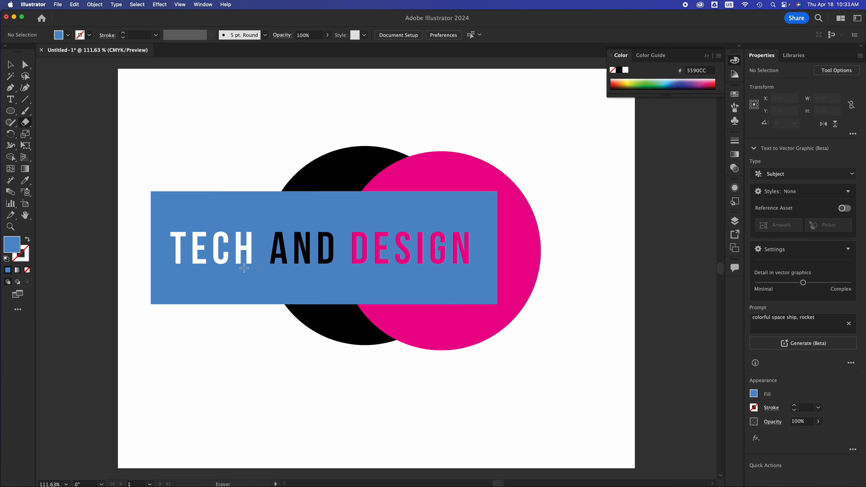
drag(215, 311, 140, 270)
mouse_move(223, 311)
mouse_down()
mouse_move(306, 281)
mouse_move(355, 300)
mouse_move(430, 292)
mouse_move(451, 314)
mouse_move(502, 284)
mouse_move(510, 300)
mouse_move(495, 335)
mouse_move(456, 348)
mouse_move(389, 306)
mouse_move(369, 303)
mouse_move(328, 339)
mouse_move(253, 347)
mouse_up()
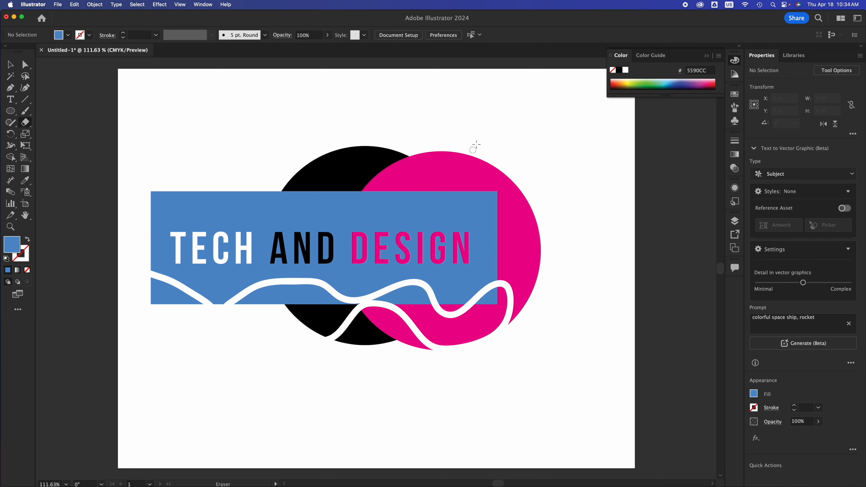
mouse_move(473, 148)
mouse_down()
mouse_move(498, 218)
mouse_move(545, 253)
mouse_up()
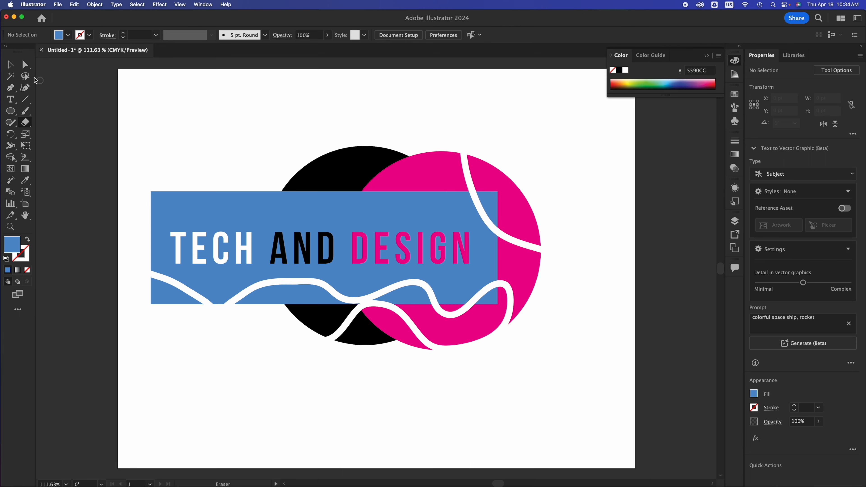
Step: Place a copy of the black circle's large upper piece below the rectangle, reposition it and delete the copy
click(9, 65)
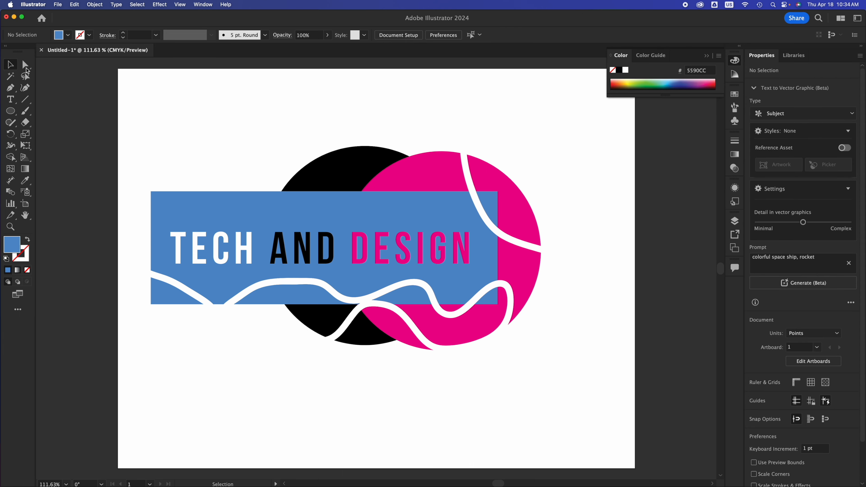
click(325, 161)
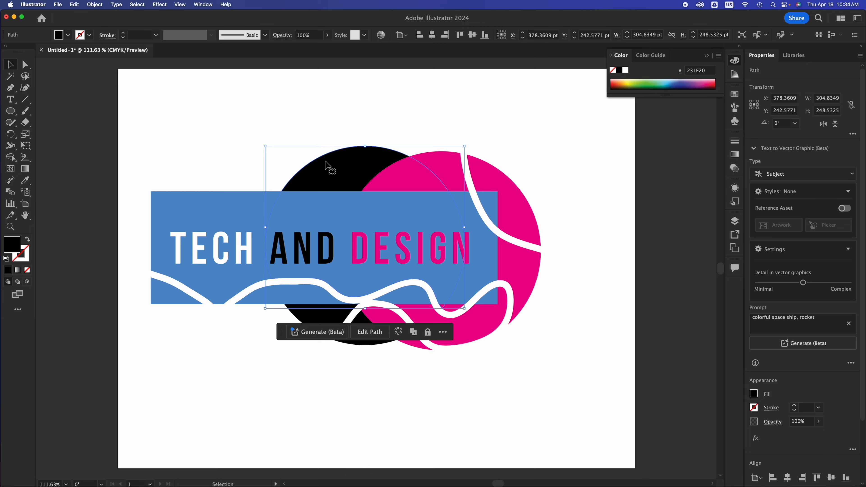
drag(326, 164, 161, 331)
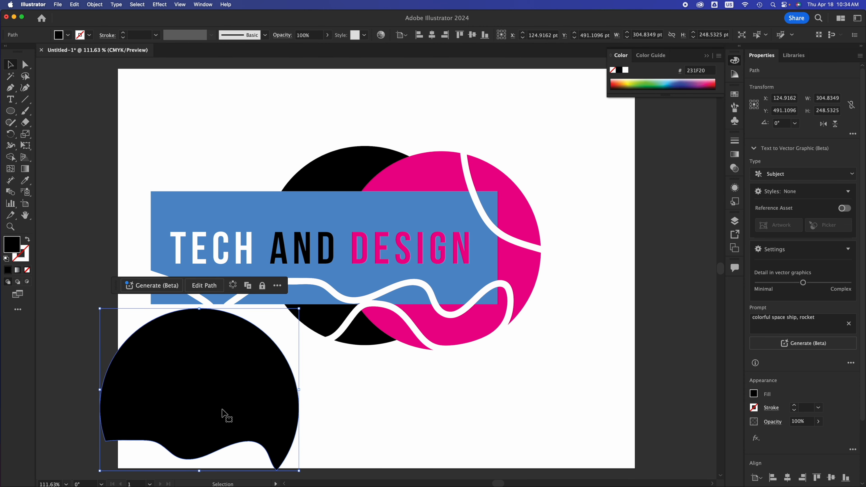
drag(228, 419, 190, 323)
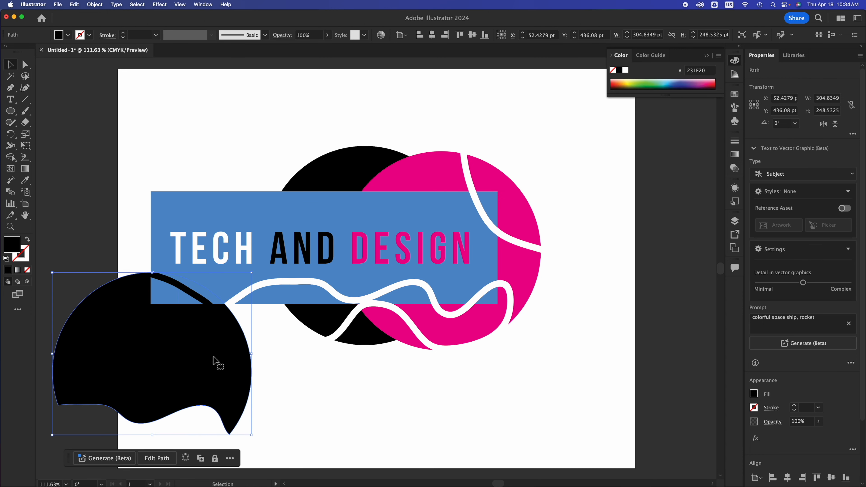
drag(214, 360, 276, 368)
key(Delete)
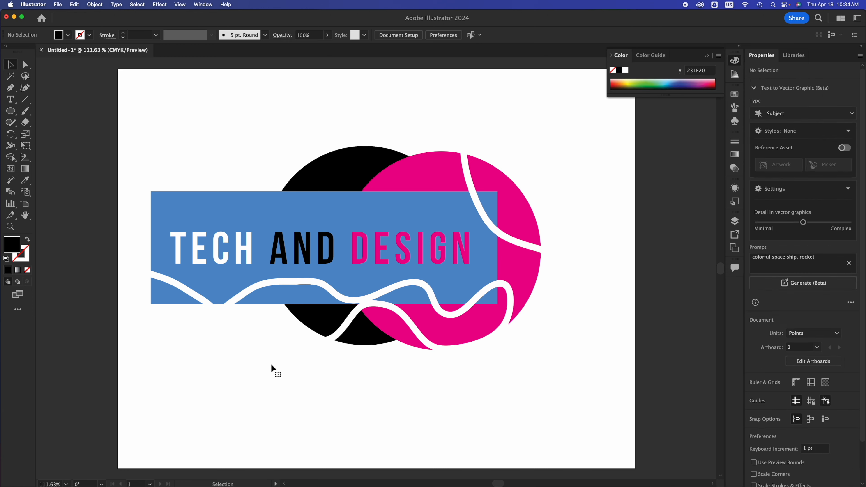
Step: Pull the severed upper-right piece of the magenta circle away from the rest of the artwork
click(512, 209)
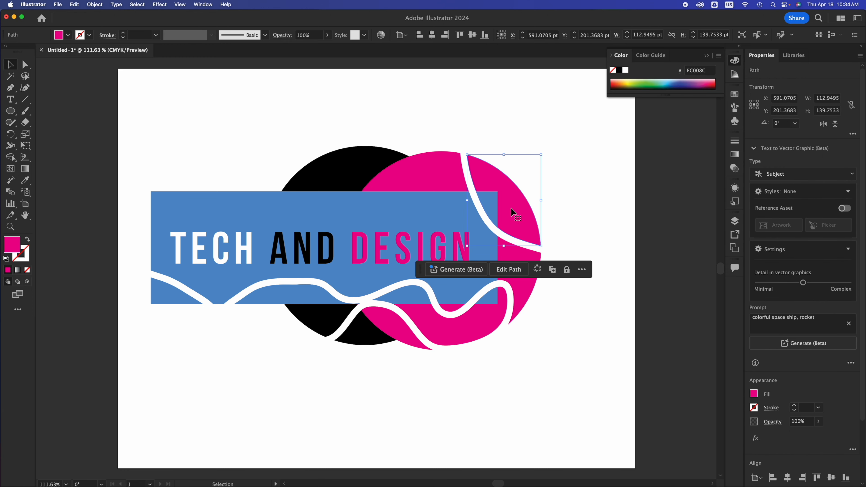
drag(512, 208, 544, 199)
click(492, 199)
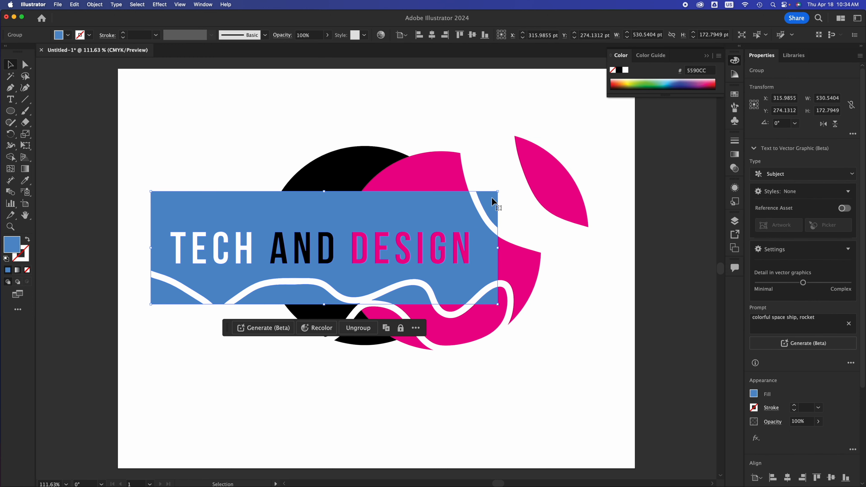
click(524, 253)
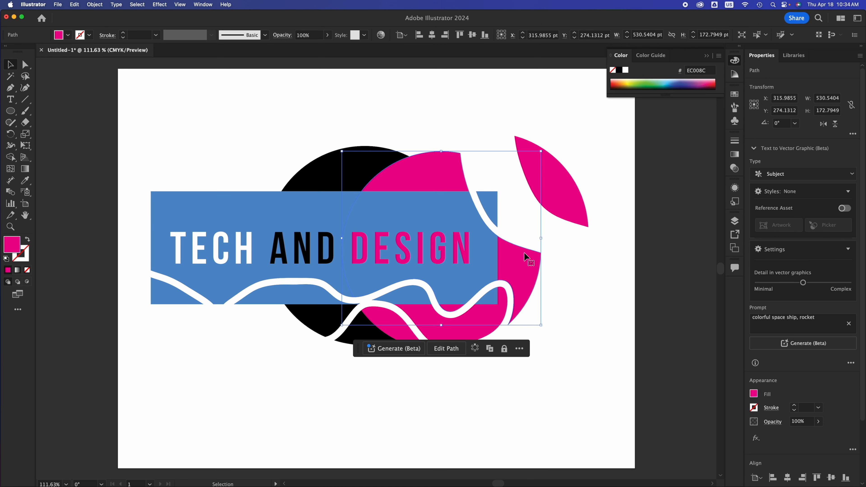
click(452, 327)
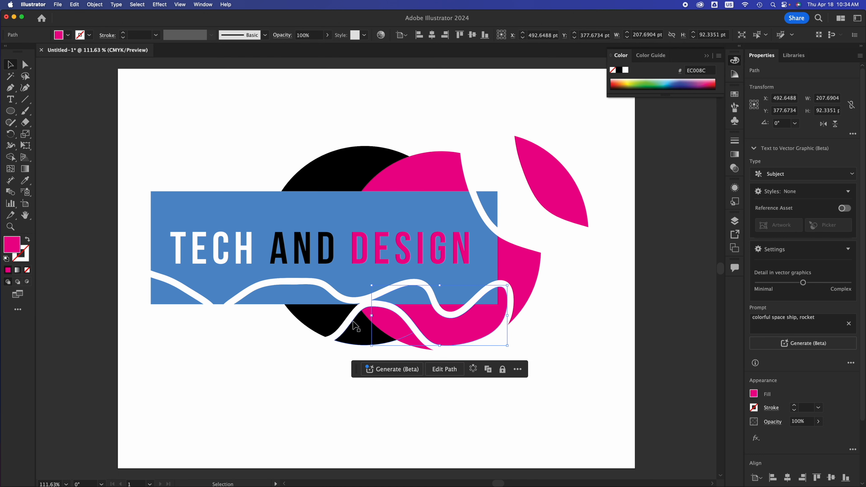
Step: Delete the two small black pieces cut off below the rectangle and the detached magenta piece
click(327, 321)
drag(327, 321, 231, 370)
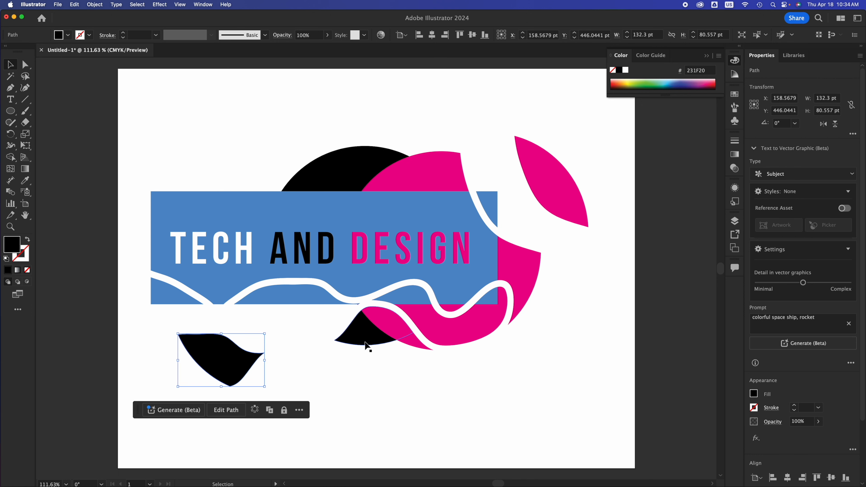
click(363, 341)
drag(364, 341, 315, 415)
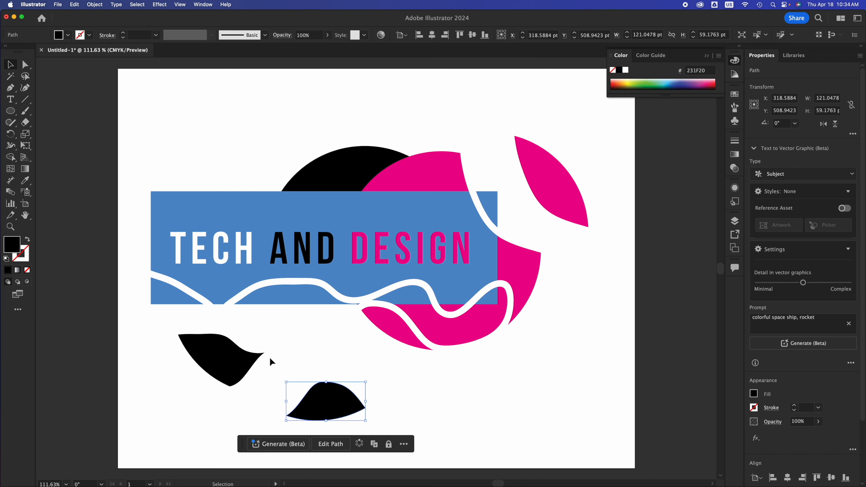
key(Delete)
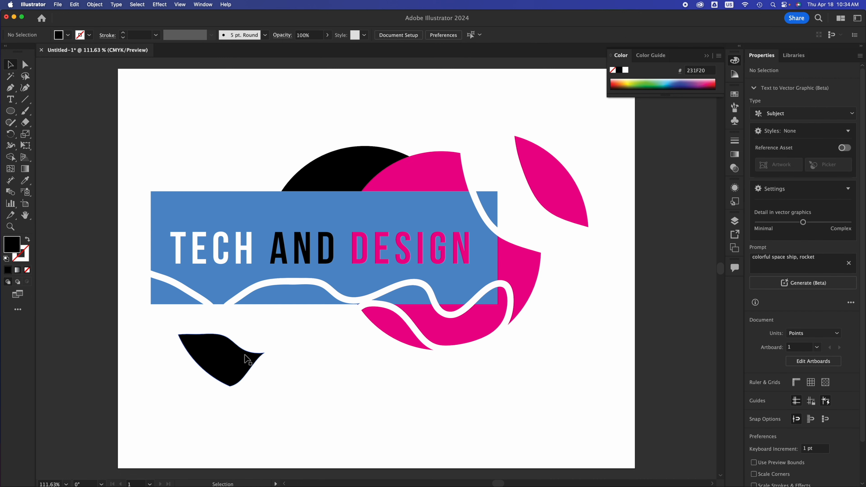
click(252, 352)
key(Delete)
click(561, 187)
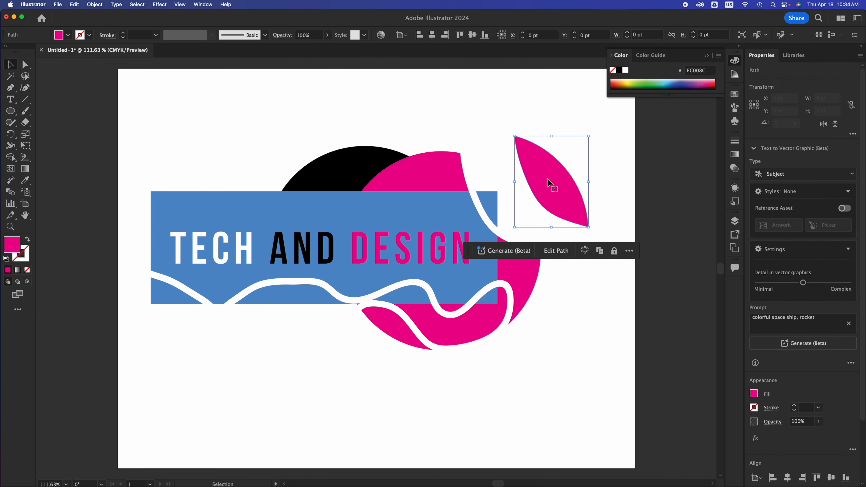
key(Delete)
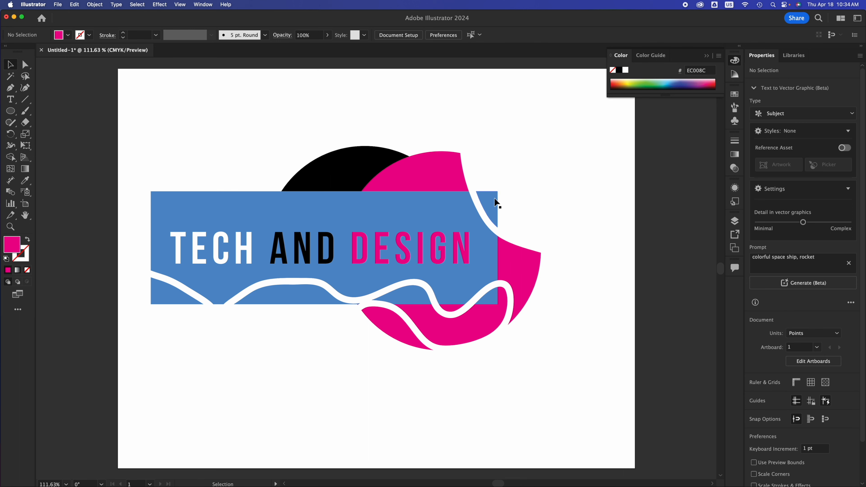
Step: Ungroup the blue rectangle with its cut-out letters and deselect it
click(173, 293)
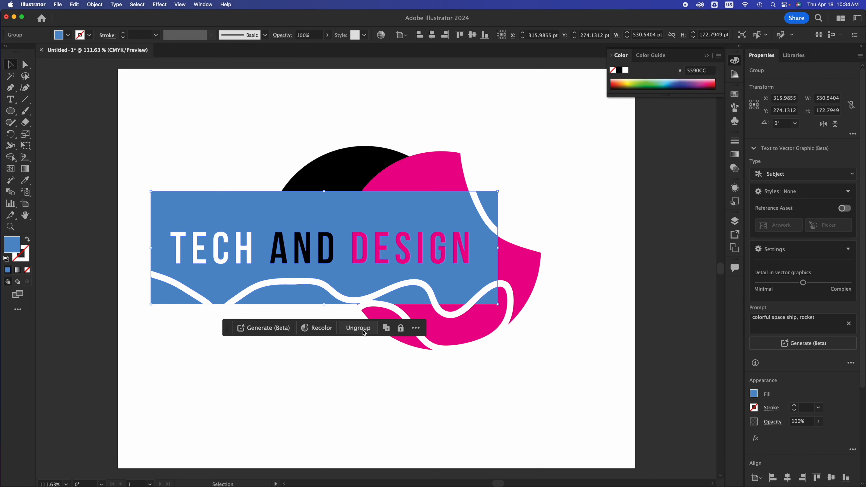
right_click(229, 205)
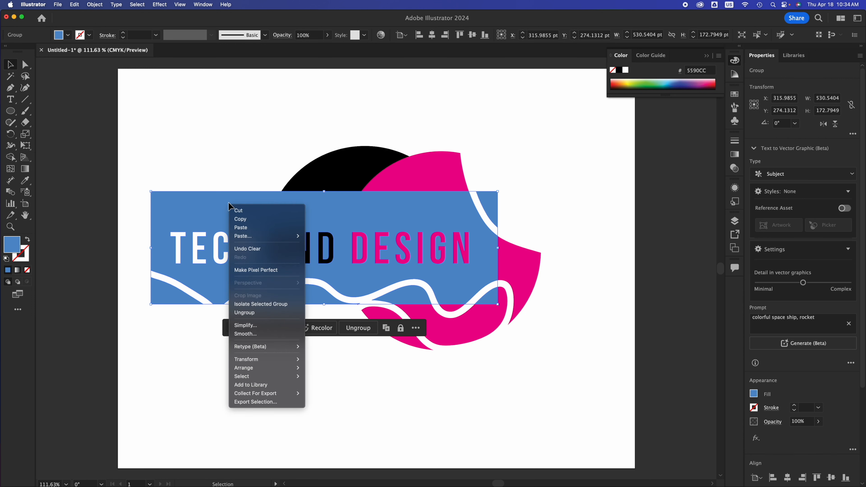
click(247, 312)
click(142, 329)
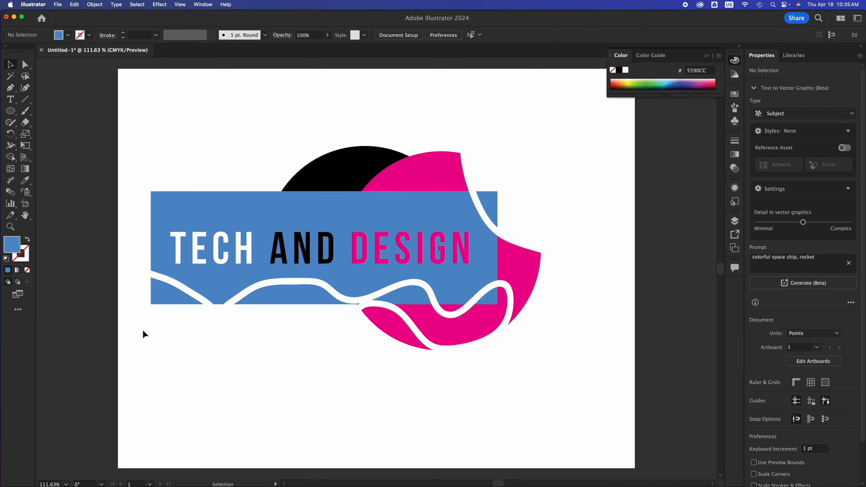
Step: Delete the blue lower-left corner piece and the blue piece below the wavy cut beside it
click(174, 288)
drag(169, 288, 147, 309)
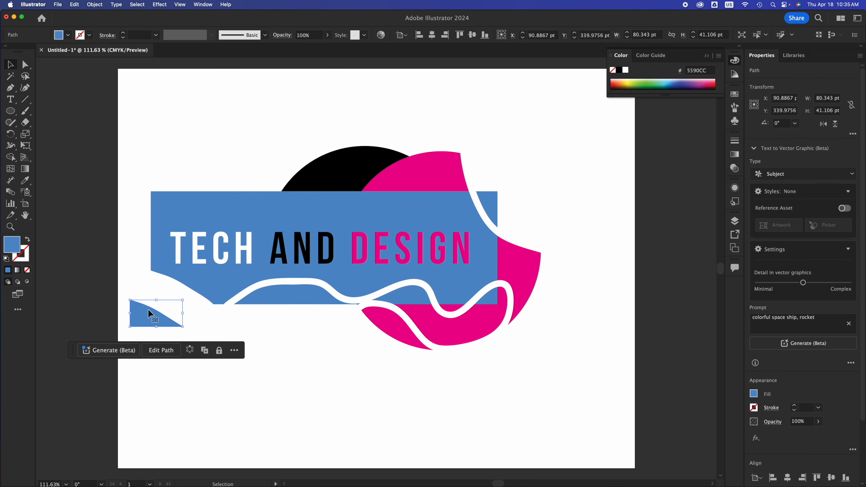
key(Delete)
click(253, 297)
key(Delete)
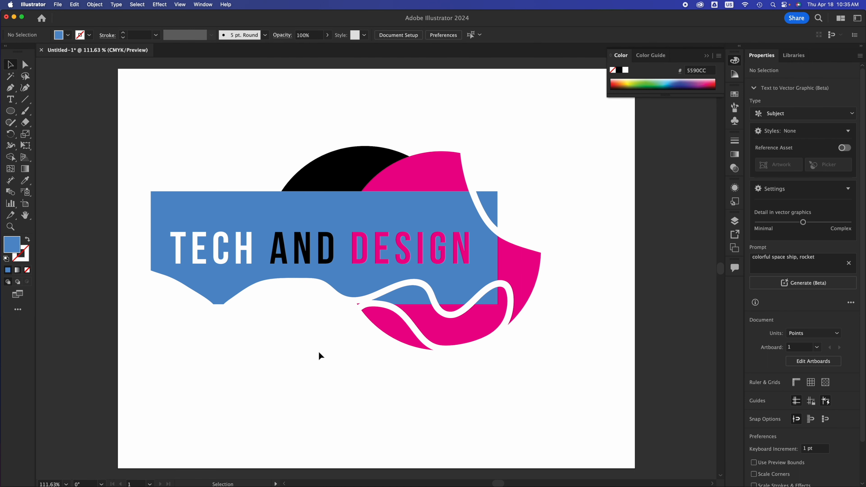
Step: Undo the removal of the two blue pieces along the rectangle's lower edge and clear the selection
key(super+z)
key(super+z)
key(super+z)
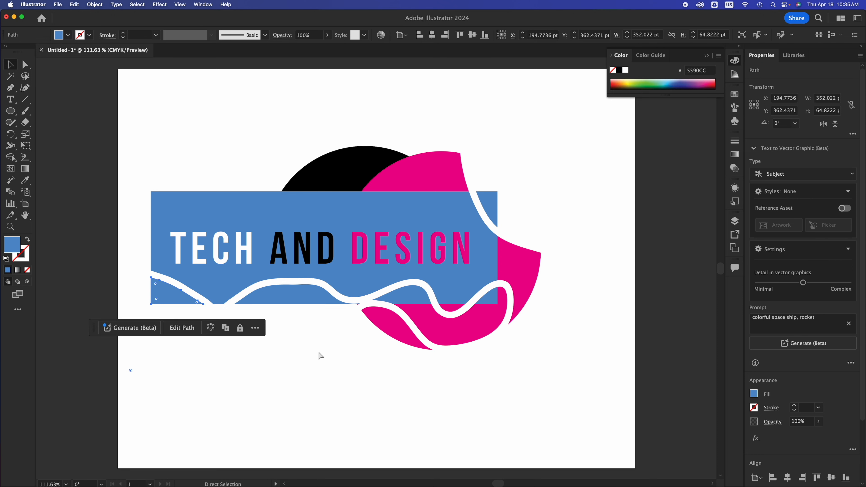
key(super+z)
click(370, 363)
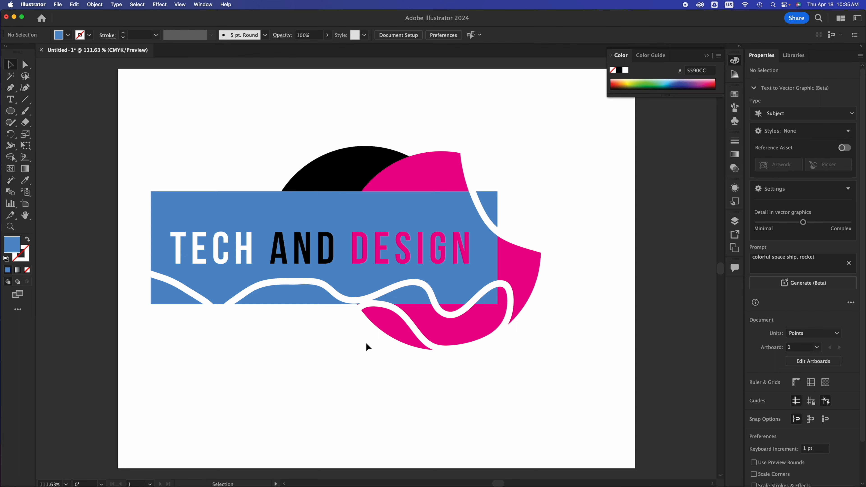
Step: Group the blue rectangle pieces together with all the black and magenta circle pieces
drag(149, 139, 566, 412)
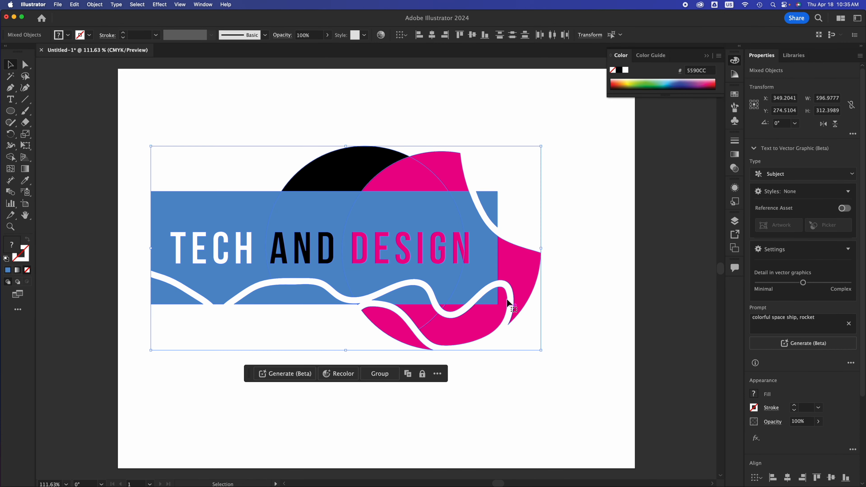
key(super+g)
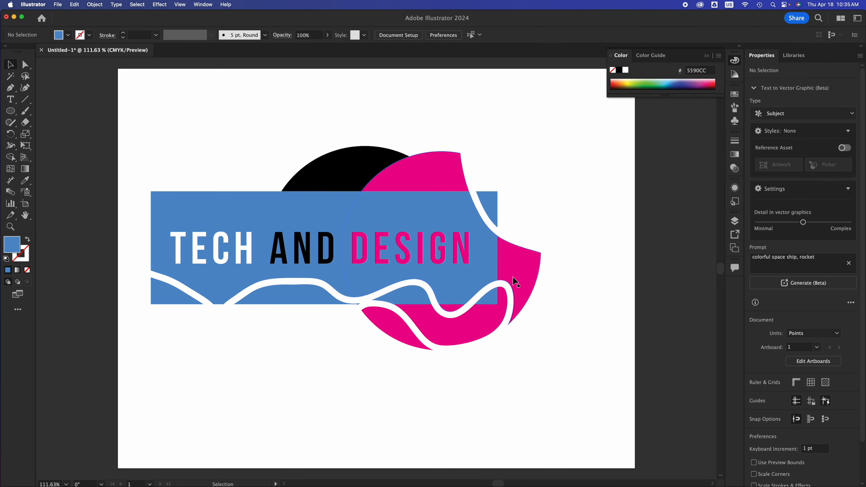
Step: Reposition the grouped banner artwork near the middle of the artboard, at about X 375 pt, Y 306 pt, and deselect it
drag(468, 273, 457, 202)
click(435, 377)
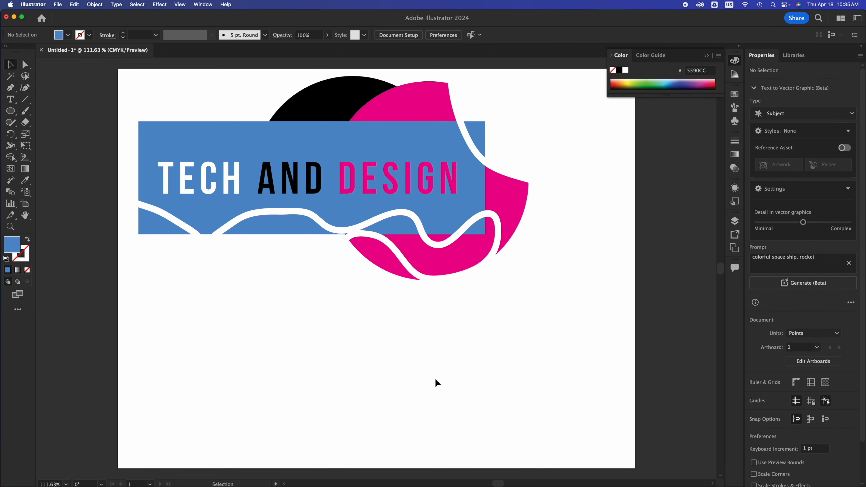
drag(463, 204, 492, 293)
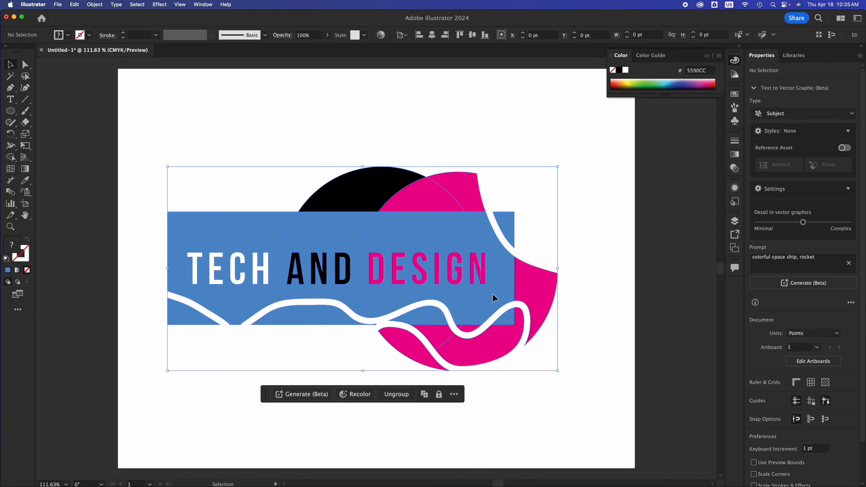
click(578, 298)
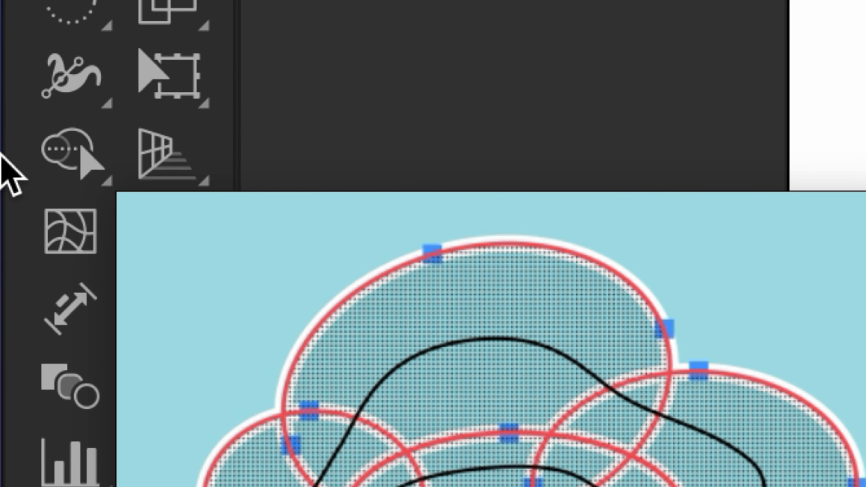
Step: Try to merge the blue rectangle pieces, letters and circle pieces of the grouped artwork with the Shape Builder tool, and deselect it
click(70, 159)
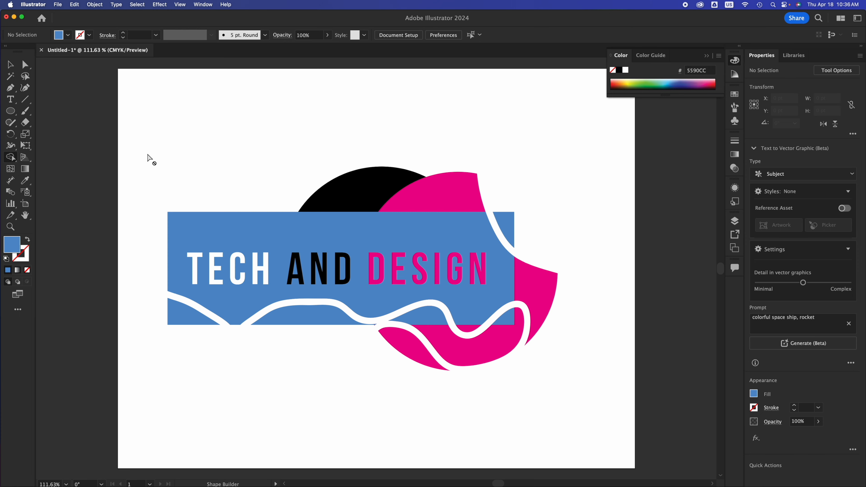
click(16, 65)
click(294, 310)
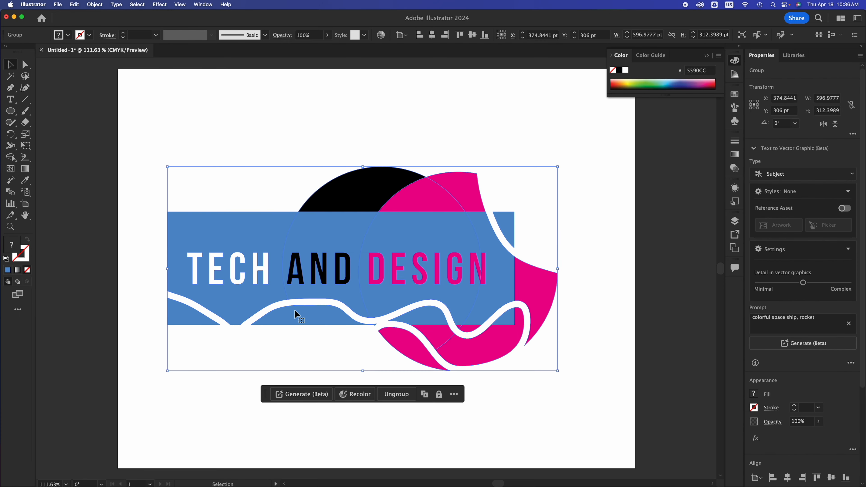
key(shift+m)
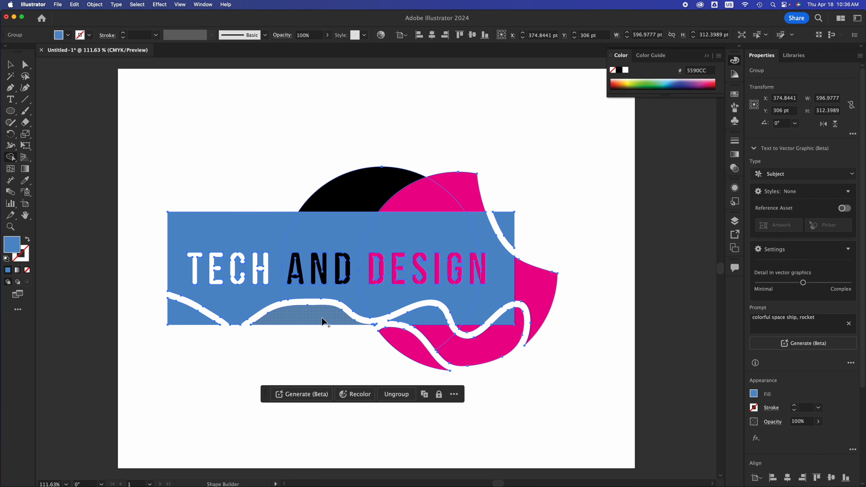
mouse_move(193, 322)
mouse_down()
mouse_move(235, 308)
mouse_move(285, 317)
mouse_move(365, 299)
mouse_move(387, 312)
mouse_move(394, 335)
mouse_move(489, 351)
mouse_move(494, 345)
mouse_move(468, 325)
mouse_move(503, 302)
mouse_move(537, 302)
mouse_up()
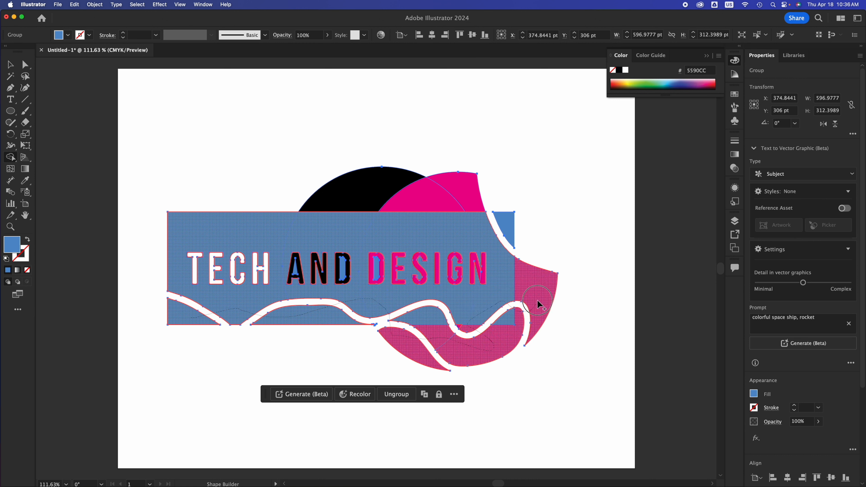
mouse_move(512, 262)
mouse_down()
mouse_move(495, 234)
mouse_move(512, 221)
mouse_move(461, 212)
mouse_move(446, 197)
mouse_move(371, 192)
mouse_up()
mouse_move(296, 236)
mouse_down()
mouse_move(292, 263)
mouse_move(497, 280)
mouse_move(413, 290)
mouse_move(183, 264)
mouse_move(189, 245)
mouse_move(340, 303)
mouse_move(470, 296)
mouse_up()
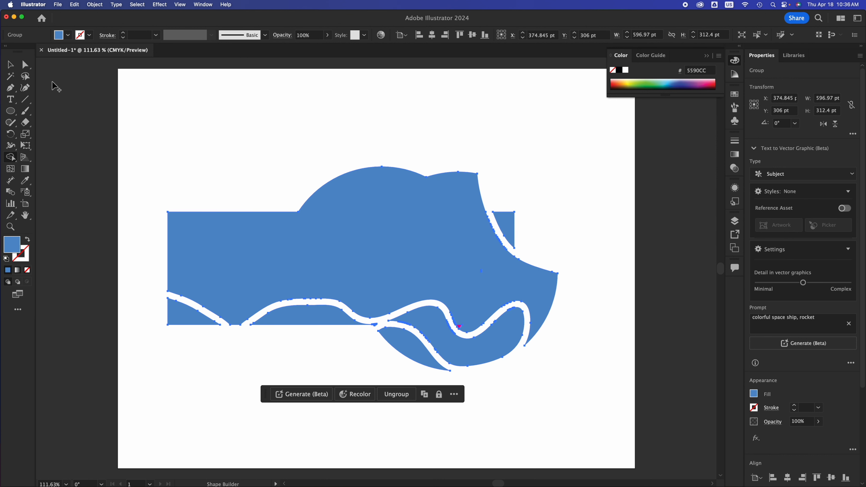
click(10, 63)
click(417, 74)
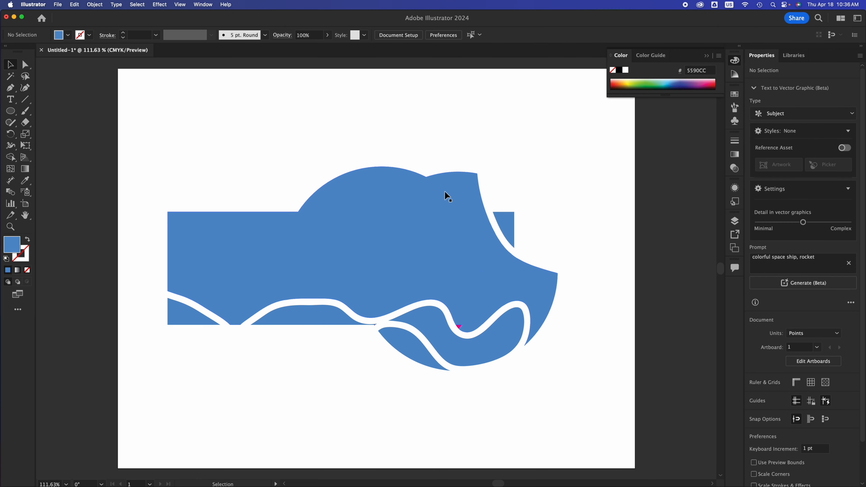
Step: Undo the Shape Builder merges on the banner artwork and clear the selection
key(super+z)
click(483, 124)
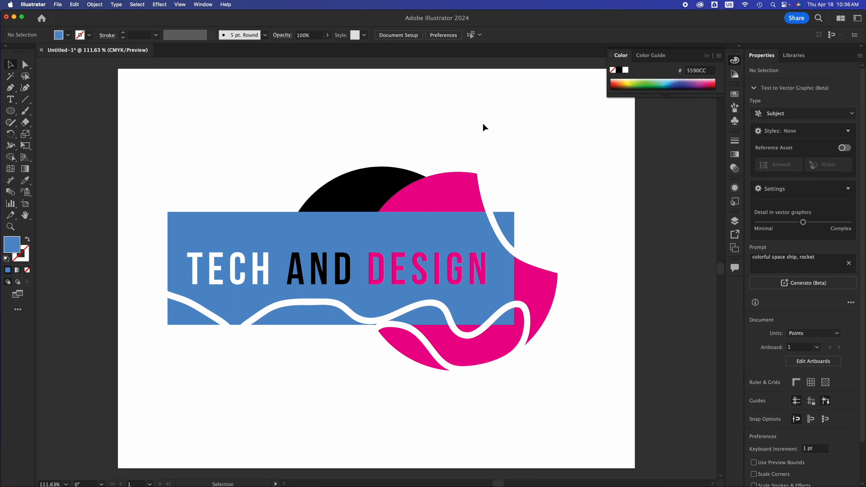
Step: Move the grouped banner artwork to the upper part of the artboard, leaving empty space below it, and deselect it
click(438, 284)
drag(439, 284, 433, 192)
click(225, 344)
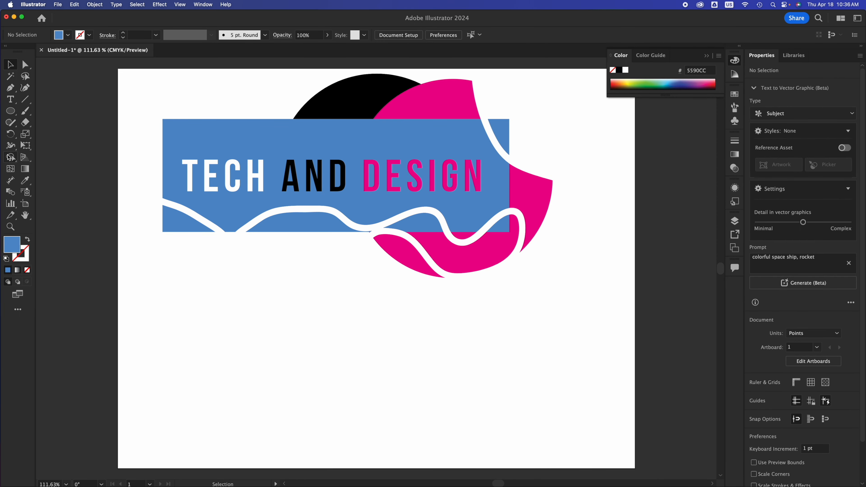
Step: Draw eight overlapping ellipses below the banner with the Shaper tool, forming a cloud about 560 pt wide and 201 pt high
click(12, 123)
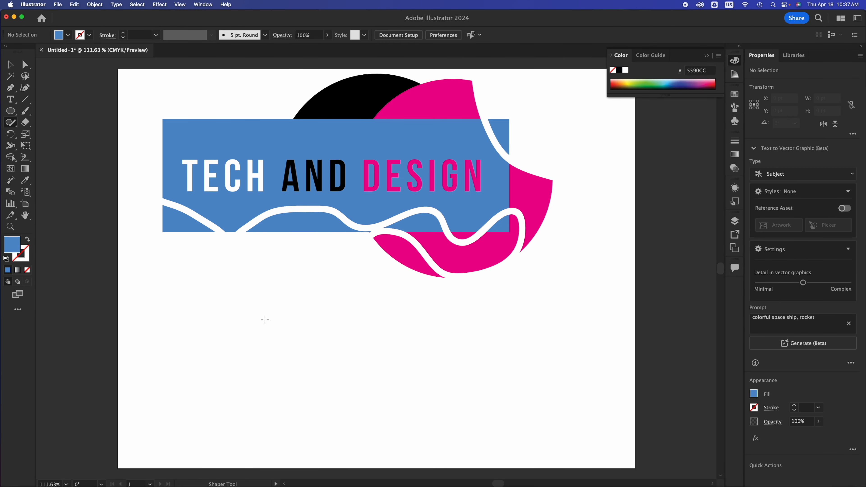
mouse_move(265, 320)
mouse_down()
mouse_move(197, 343)
mouse_move(264, 319)
mouse_up()
mouse_move(328, 311)
mouse_down()
mouse_move(292, 315)
mouse_move(336, 391)
mouse_move(300, 286)
mouse_move(283, 296)
mouse_up()
mouse_move(380, 294)
mouse_down()
mouse_move(303, 335)
mouse_move(394, 379)
mouse_move(415, 314)
mouse_move(337, 291)
mouse_up()
mouse_move(456, 349)
mouse_down()
mouse_move(366, 355)
mouse_move(377, 394)
mouse_move(498, 404)
mouse_up()
mouse_move(388, 367)
mouse_down()
mouse_move(442, 370)
mouse_move(434, 324)
mouse_move(402, 326)
mouse_move(409, 356)
mouse_move(444, 310)
mouse_up()
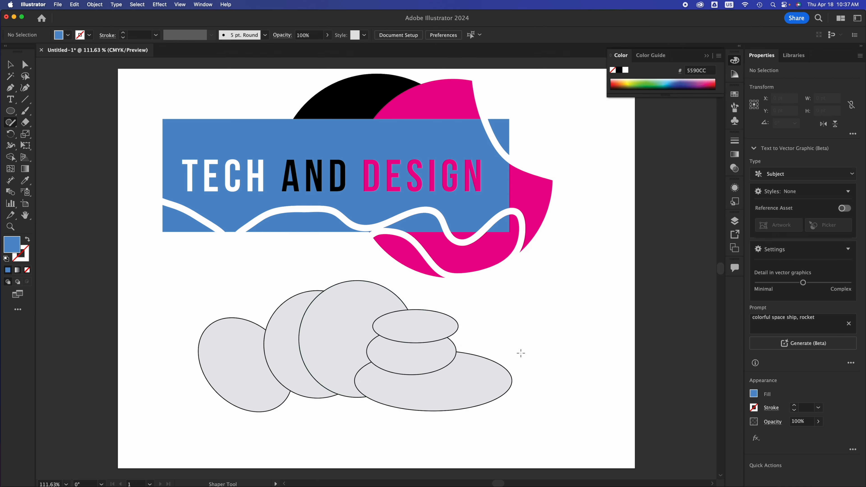
mouse_move(527, 339)
mouse_down()
mouse_move(434, 342)
mouse_move(438, 369)
mouse_move(502, 372)
mouse_move(526, 354)
mouse_move(488, 343)
mouse_up()
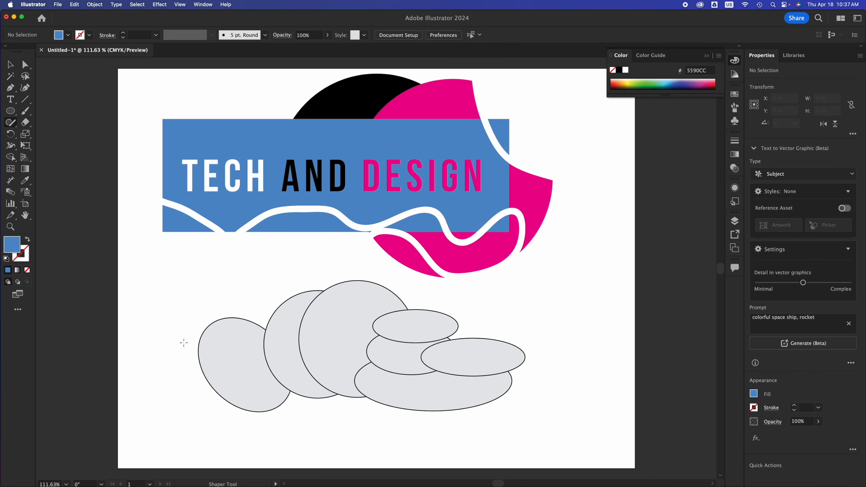
mouse_move(225, 358)
mouse_down()
mouse_move(183, 360)
mouse_move(160, 374)
mouse_move(233, 391)
mouse_move(253, 382)
mouse_move(246, 362)
mouse_move(209, 356)
mouse_up()
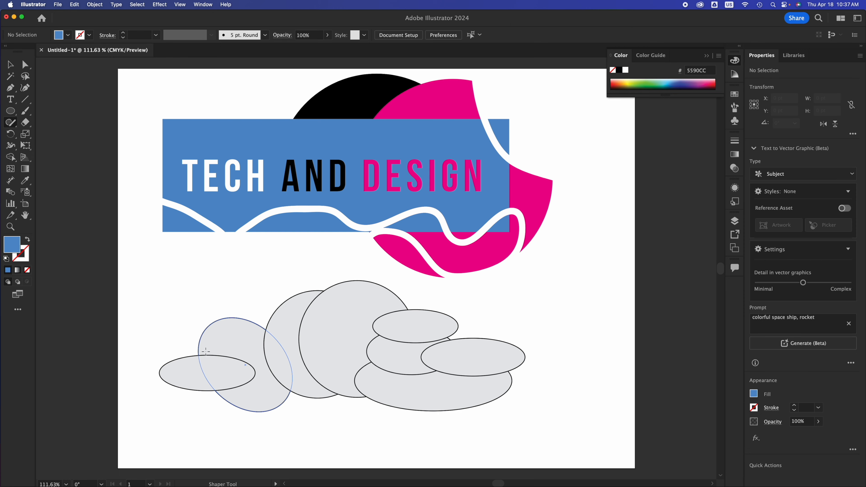
Step: Select the eight ellipses, merge them into one cloud shape with the Shape Builder tool, and deselect it
click(11, 70)
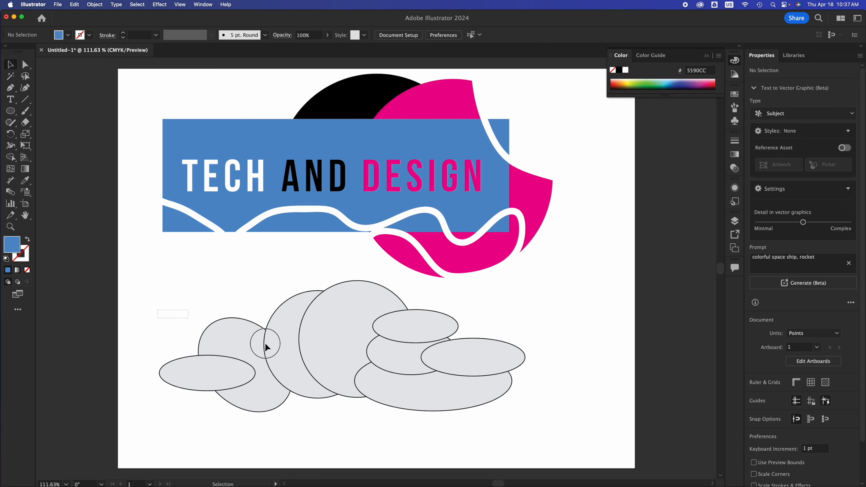
key(super+a)
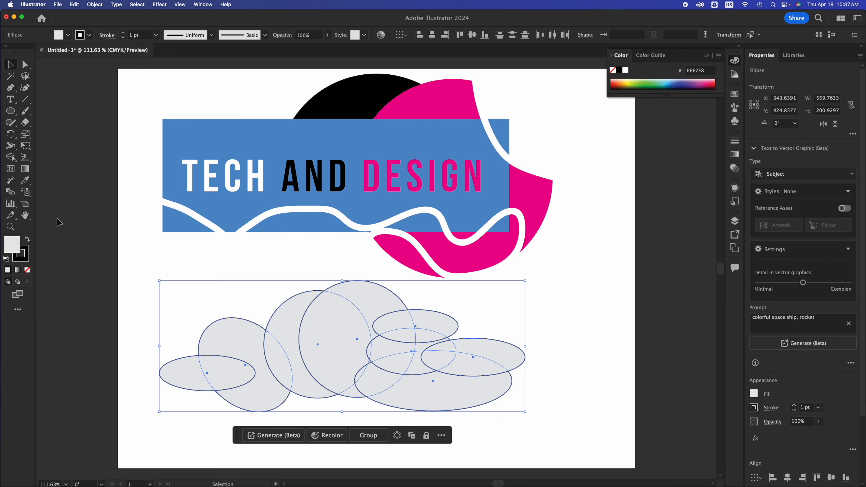
click(11, 157)
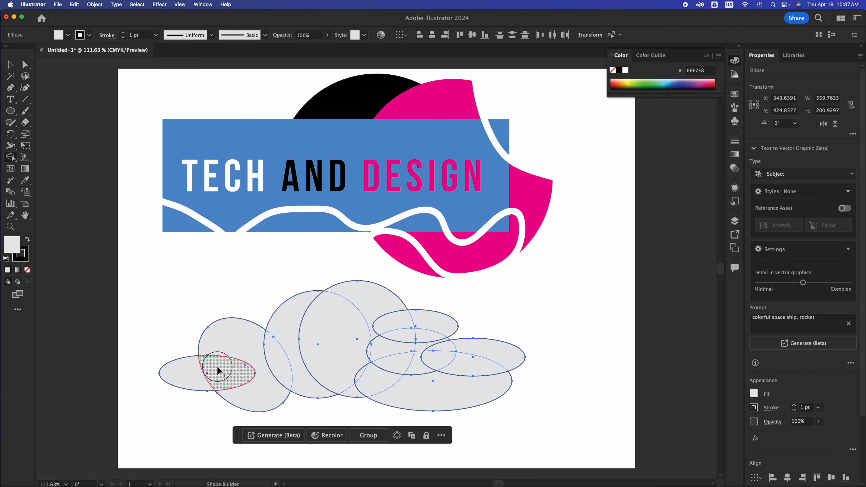
mouse_move(218, 370)
mouse_down()
mouse_move(194, 376)
mouse_move(245, 356)
mouse_move(349, 353)
mouse_move(370, 313)
mouse_move(417, 333)
mouse_move(396, 346)
mouse_move(391, 383)
mouse_move(367, 342)
mouse_move(355, 388)
mouse_move(429, 380)
mouse_move(426, 324)
mouse_move(428, 347)
mouse_move(476, 351)
mouse_up()
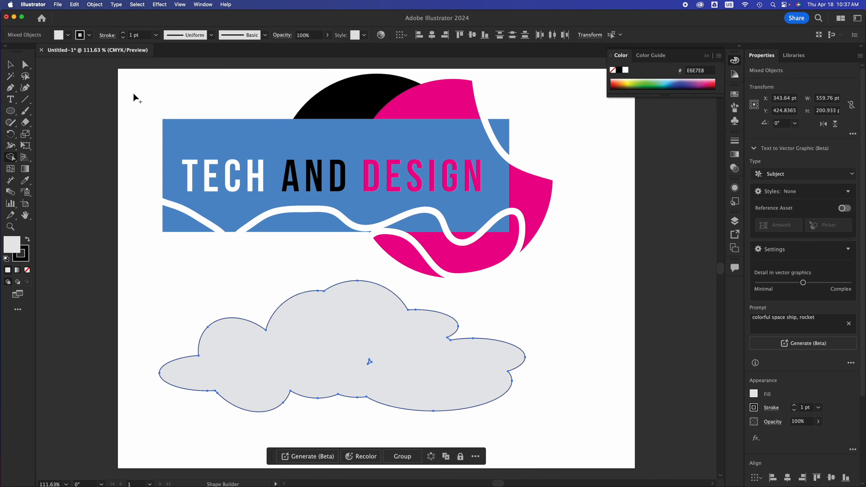
click(11, 68)
click(558, 322)
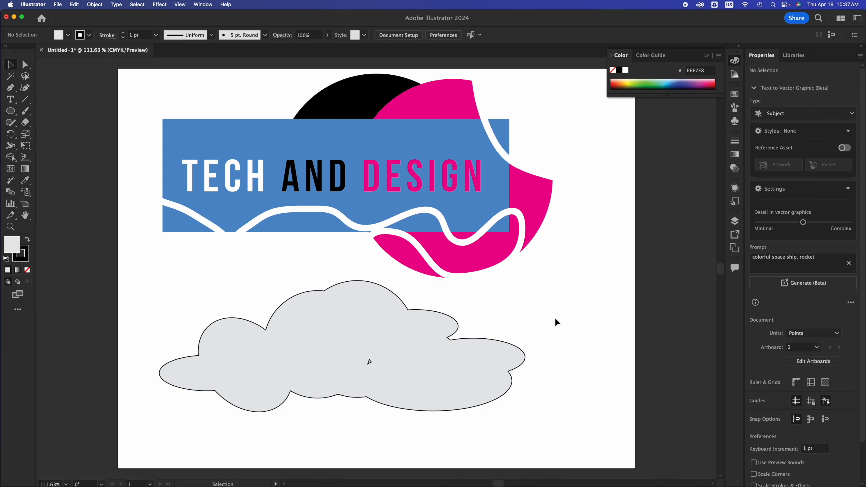
Step: Move the merged cloud to about X 368 pt, Y 459 pt below the banner
click(458, 362)
drag(425, 361, 501, 365)
key(ctrl+z)
key(shift+m)
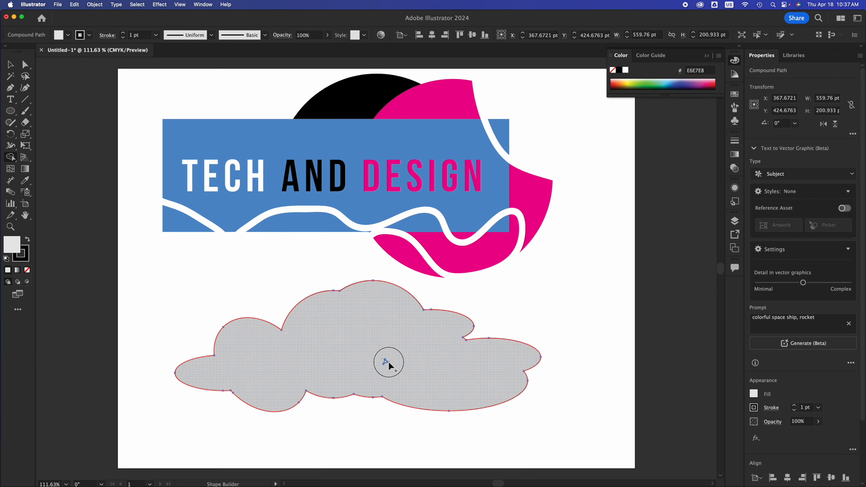
click(9, 64)
drag(347, 363, 350, 385)
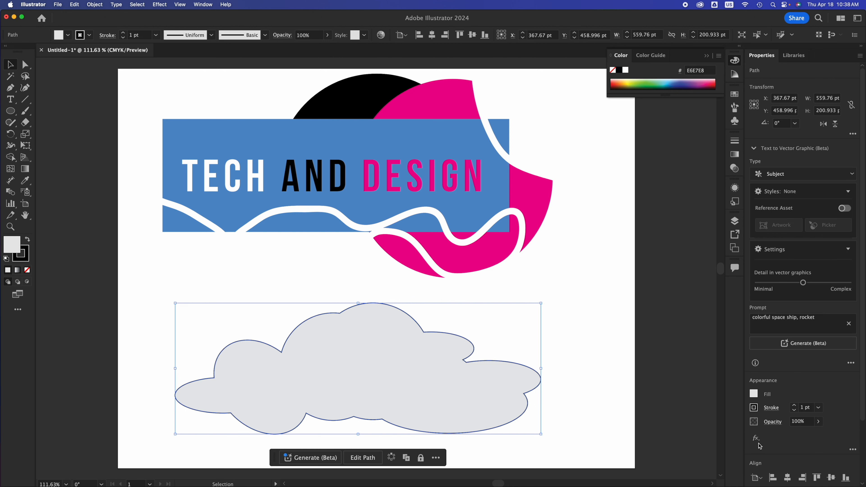
Step: Scale the cloud down to about 241 pt wide and 86 pt high, keeping its upper-left corner in place
scroll(759, 445, down, 4)
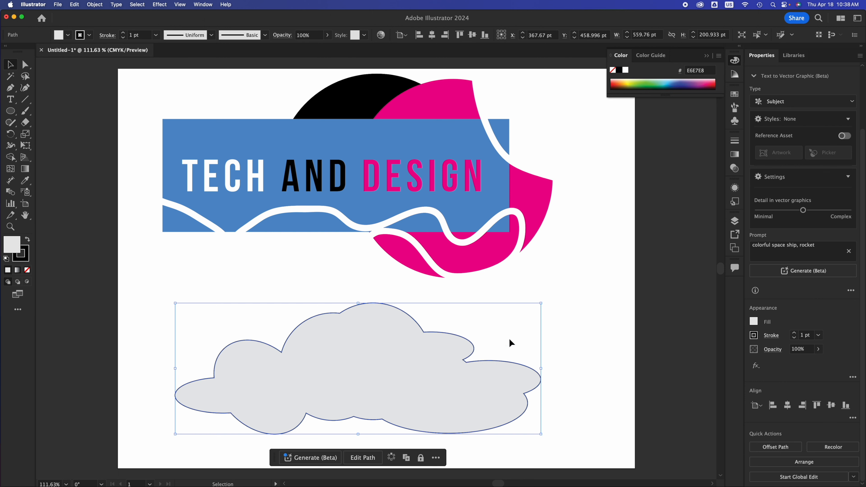
click(524, 292)
click(535, 206)
key(a)
key(v)
click(466, 371)
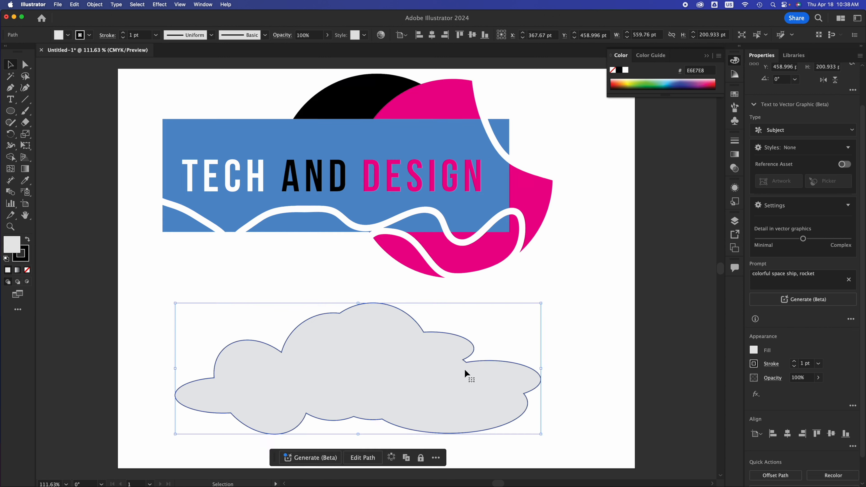
drag(542, 436, 378, 362)
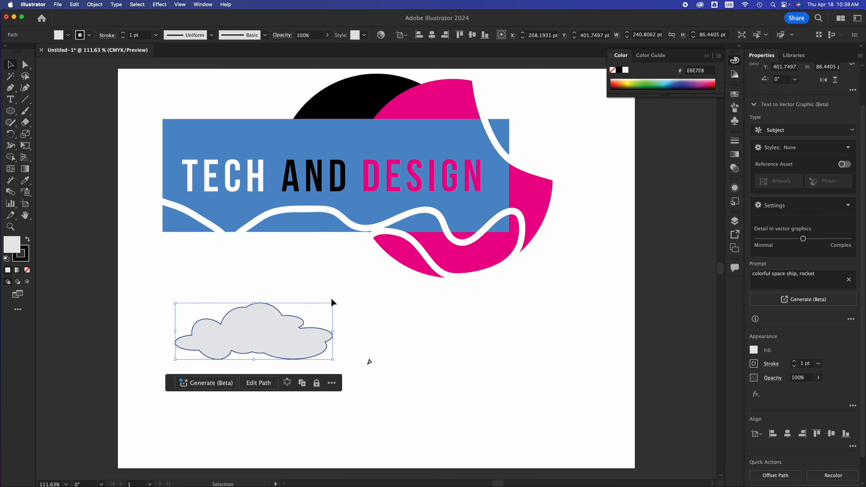
Step: Remove the small leftover triangle beside the cloud, move the cloud to about X 268 pt, Y 391 pt, and keep it selected
drag(9, 111, 53, 158)
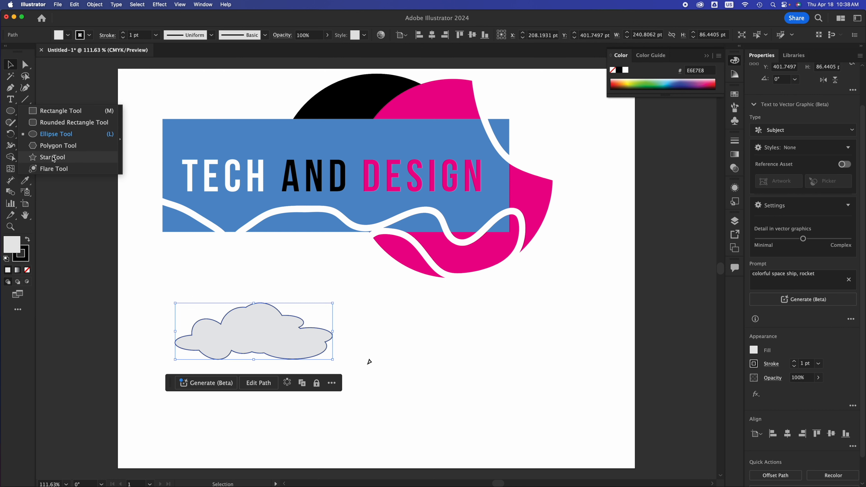
click(453, 339)
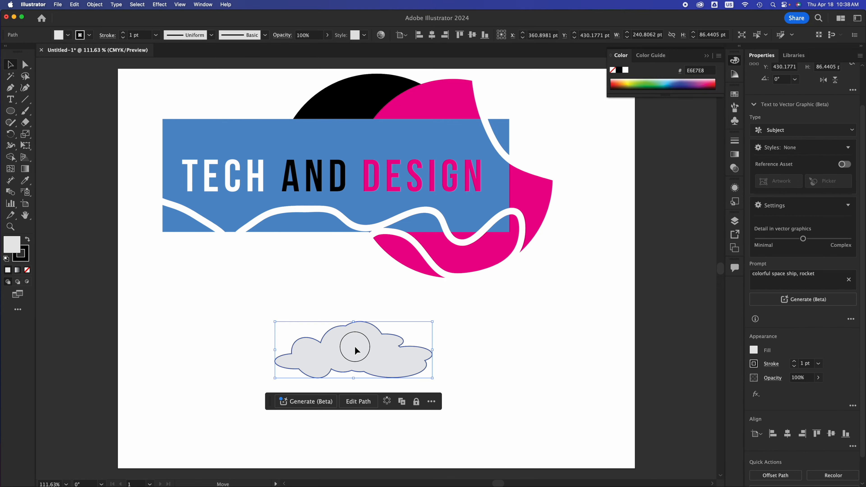
drag(355, 346, 299, 322)
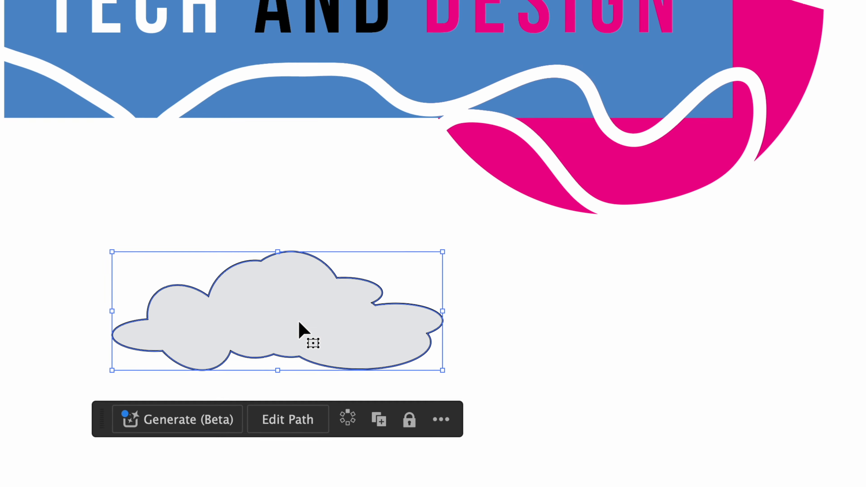
click(727, 305)
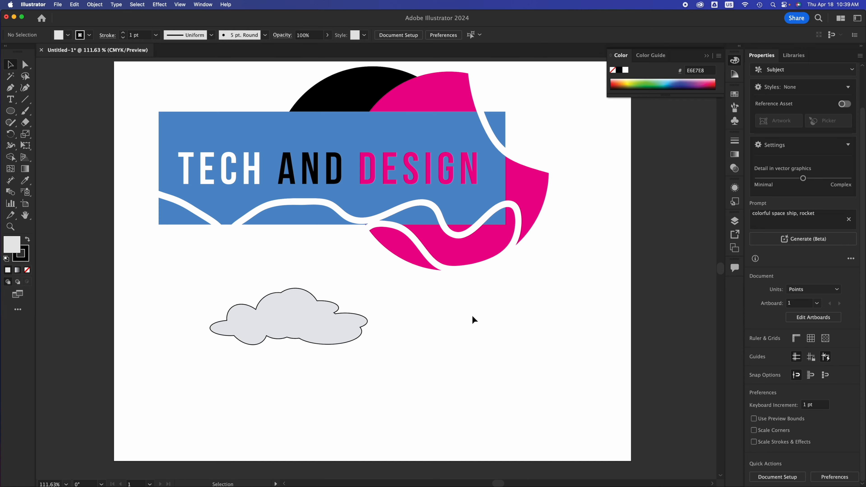
click(317, 311)
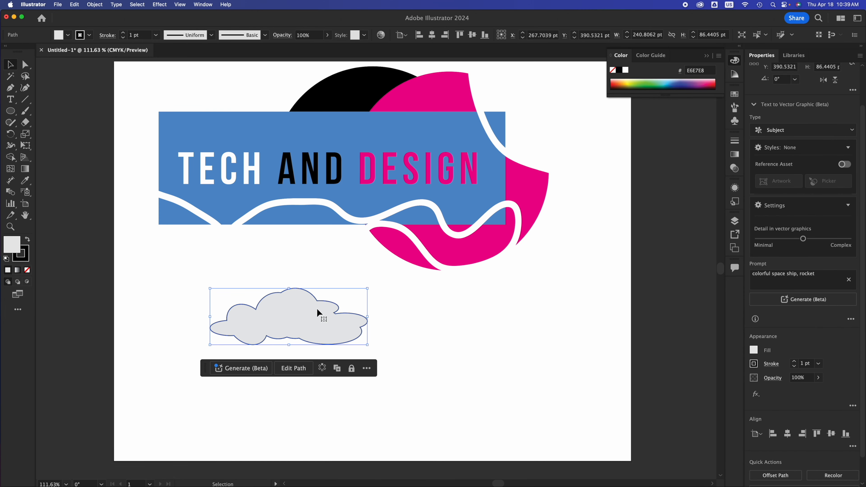